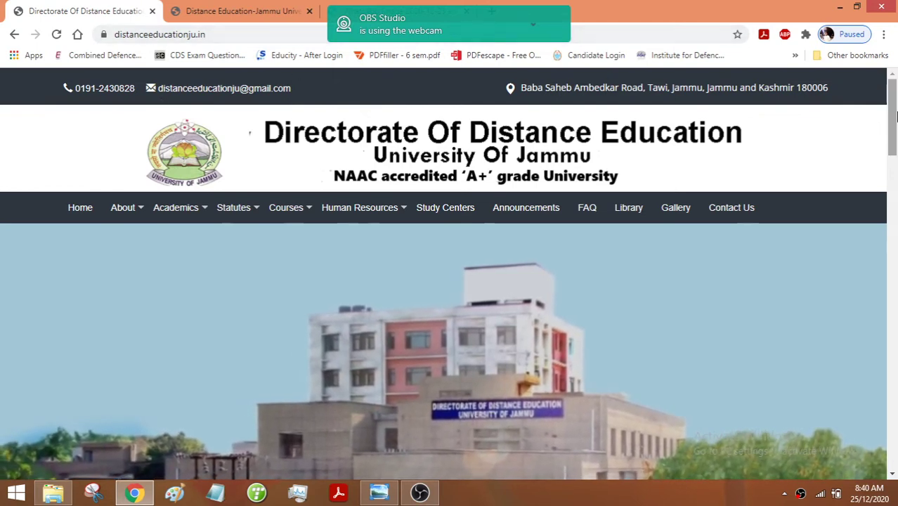
- Scroll the Distance Education homepage past the Apply Now buttons to the orange Announcements list
scroll(894, 125, down, 1)
drag(894, 125, 894, 207)
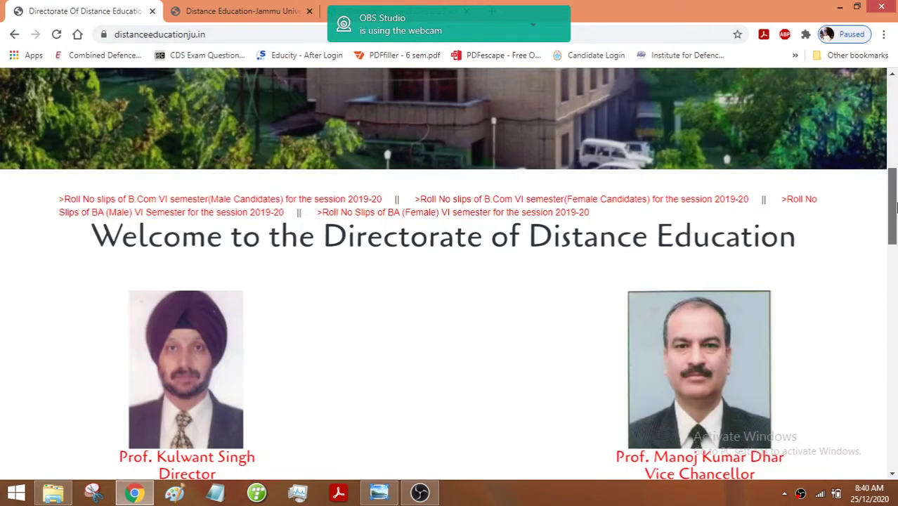
scroll(521, 158, down, 5)
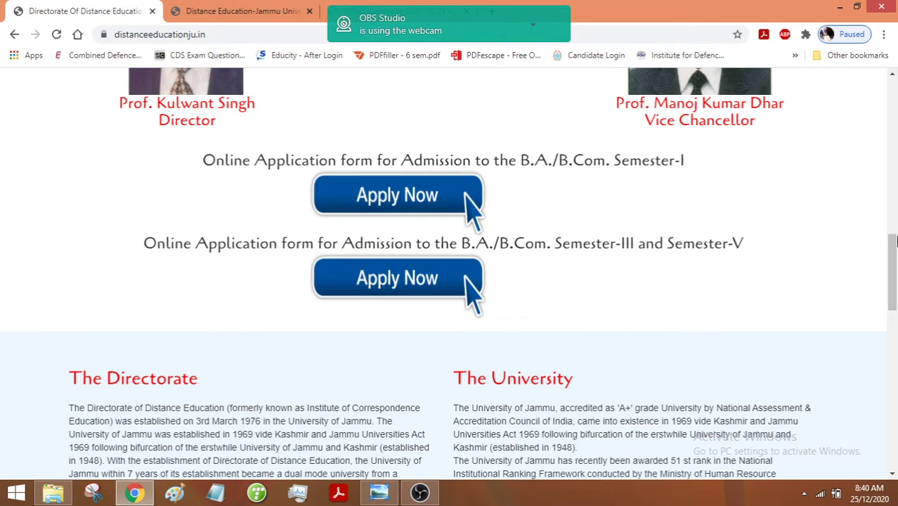
drag(892, 257, 894, 363)
scroll(893, 363, up, 1)
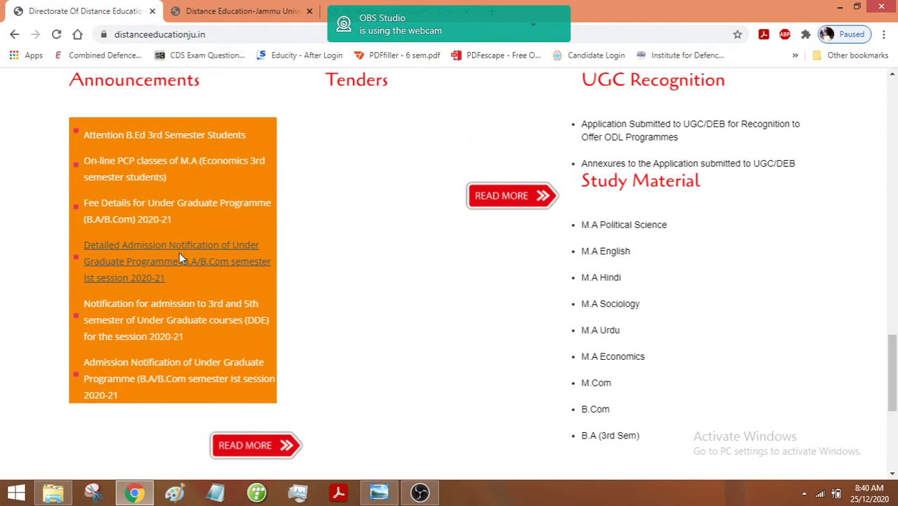
- Open the Detailed Admission Notification PDF and read the 24 Dec 2020 to 11 Jan 2021 schedule
click(137, 264)
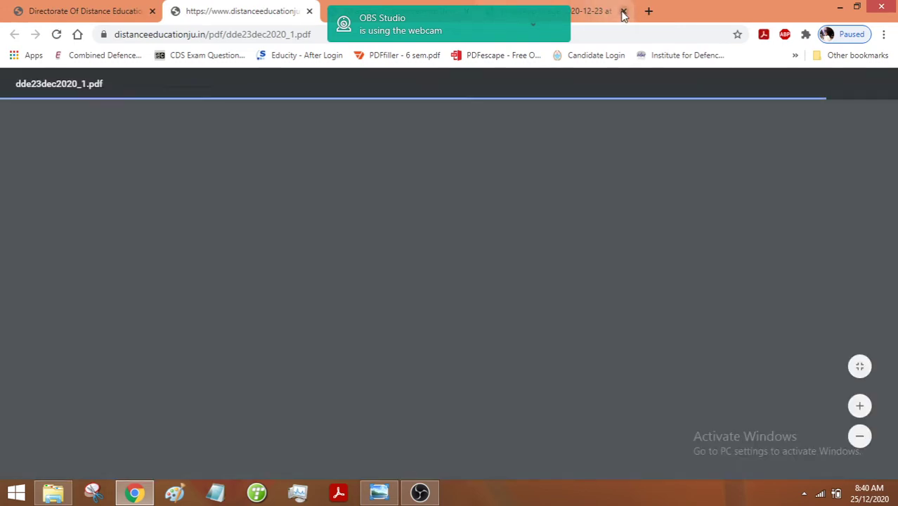
click(623, 16)
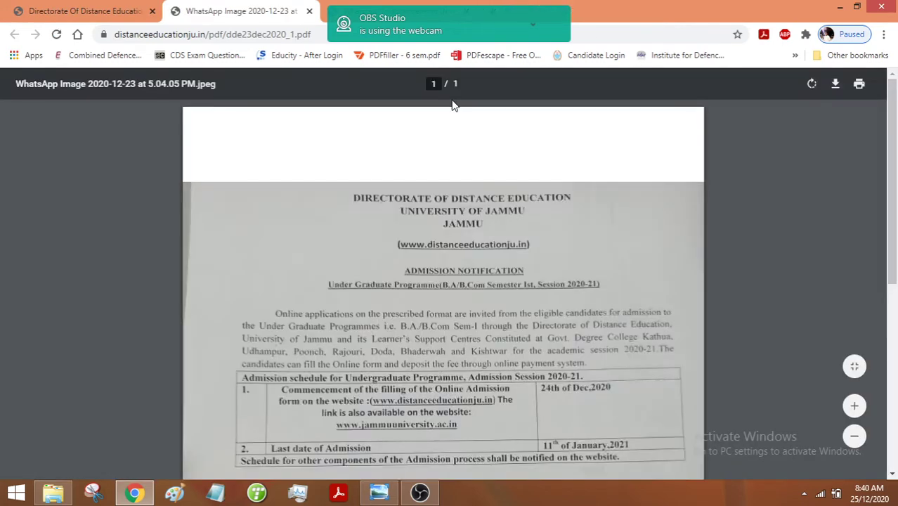
scroll(531, 279, down, 2)
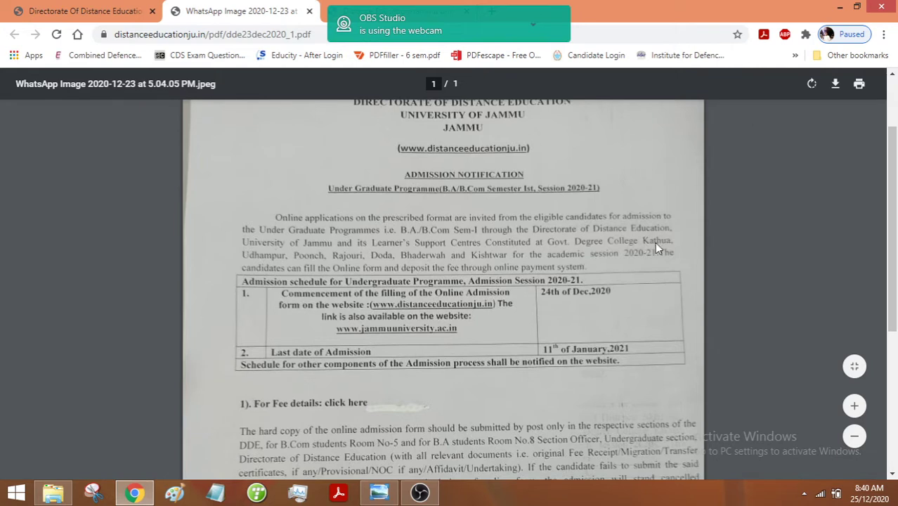
drag(893, 266, 895, 295)
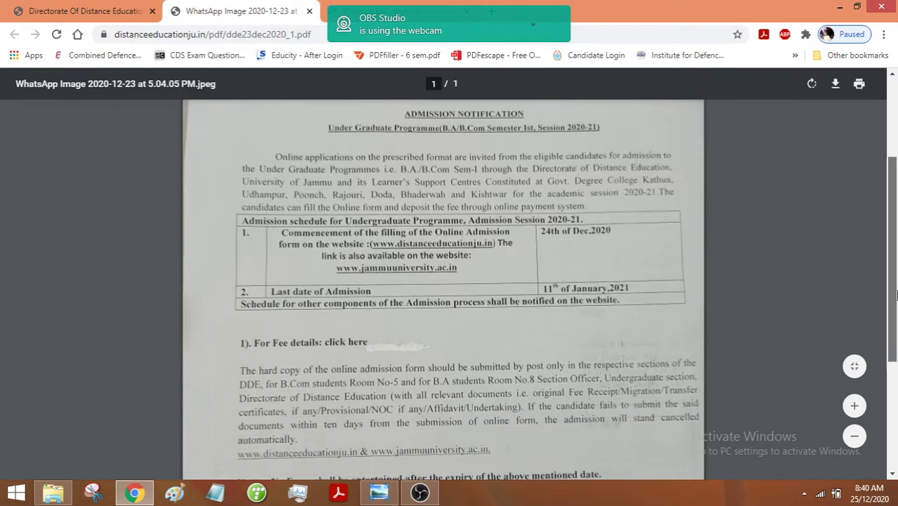
scroll(616, 336, down, 2)
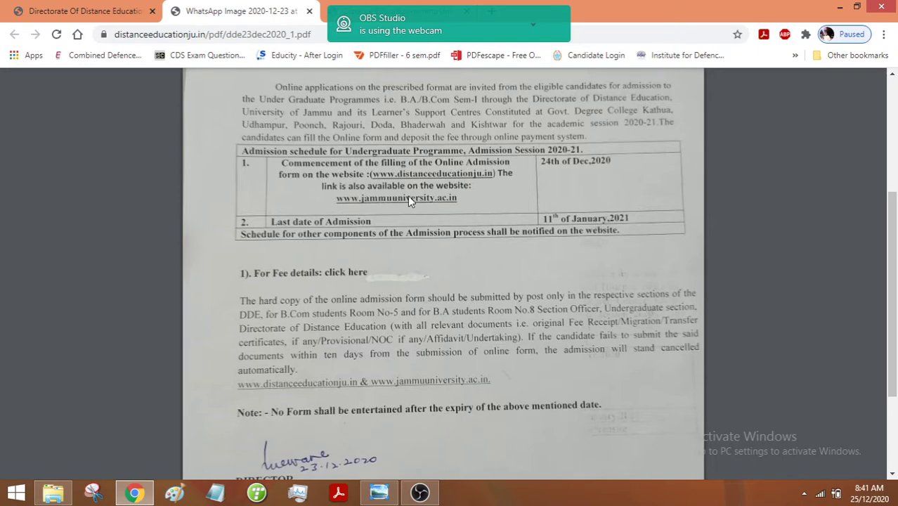
- Open the first Apply Now portal from the homepage and scroll to 'List of Documents Required'
click(114, 6)
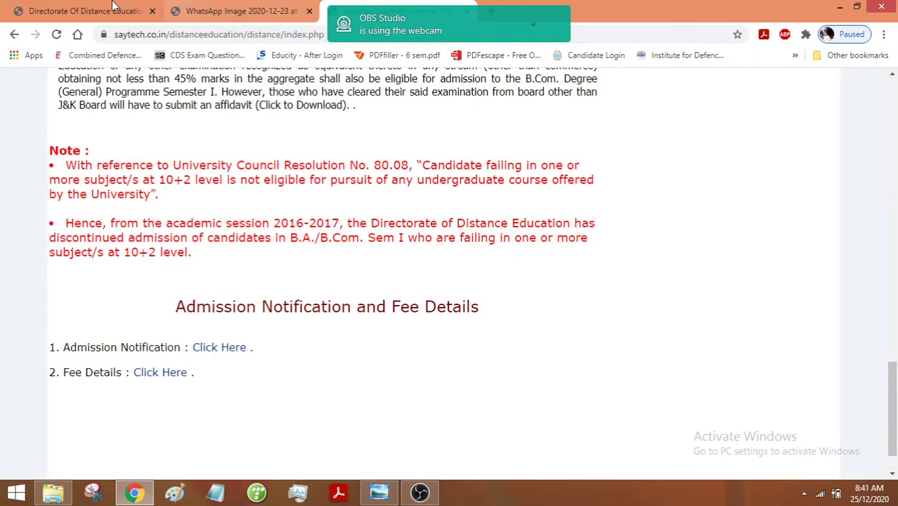
click(114, 6)
scroll(506, 320, up, 5)
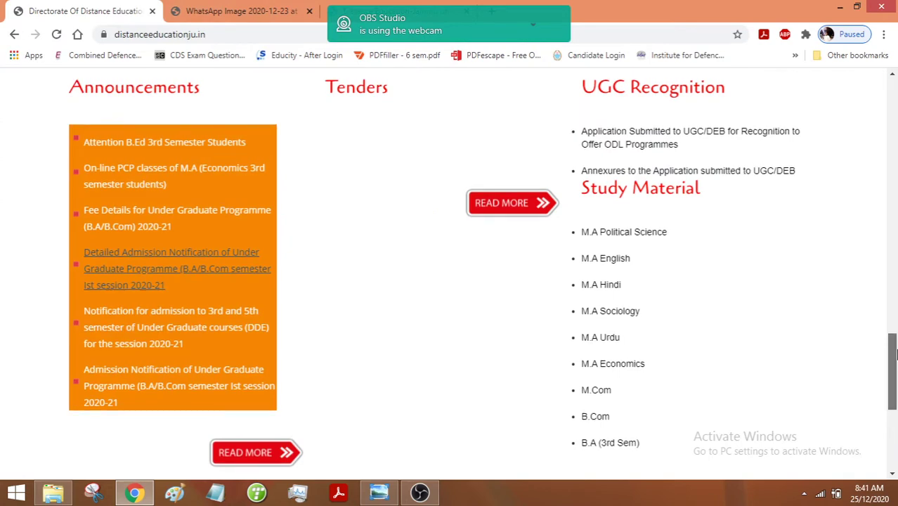
click(411, 341)
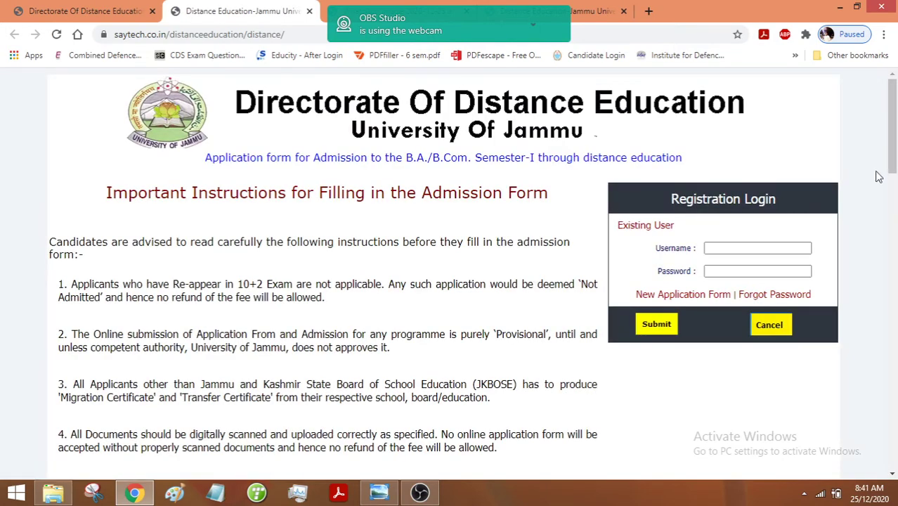
drag(896, 145, 896, 157)
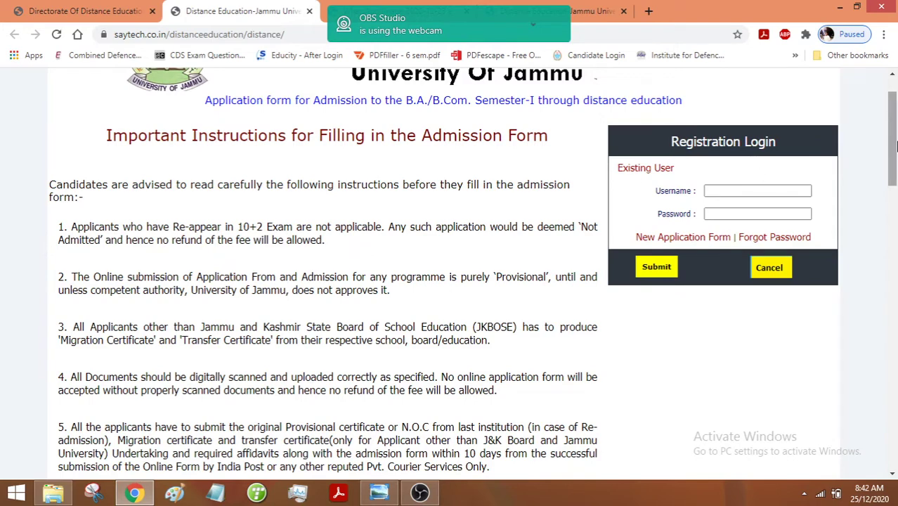
drag(893, 147, 893, 175)
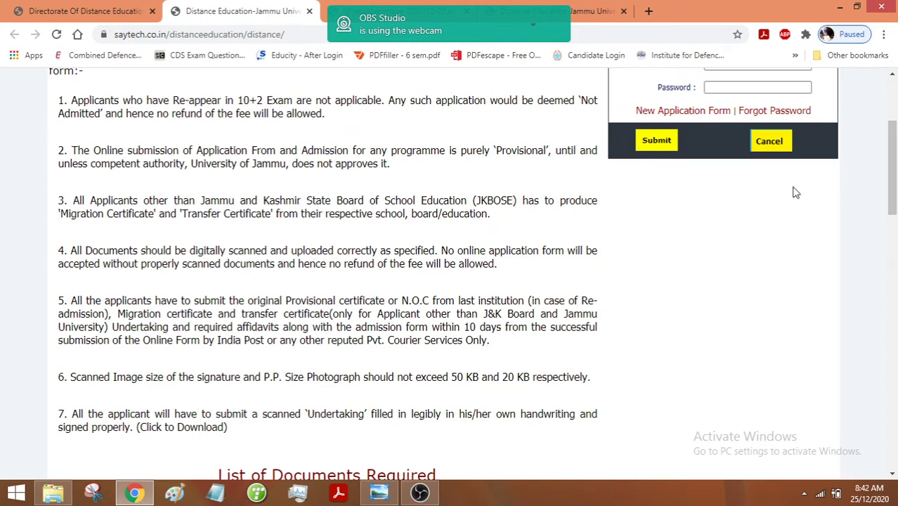
drag(894, 188, 894, 263)
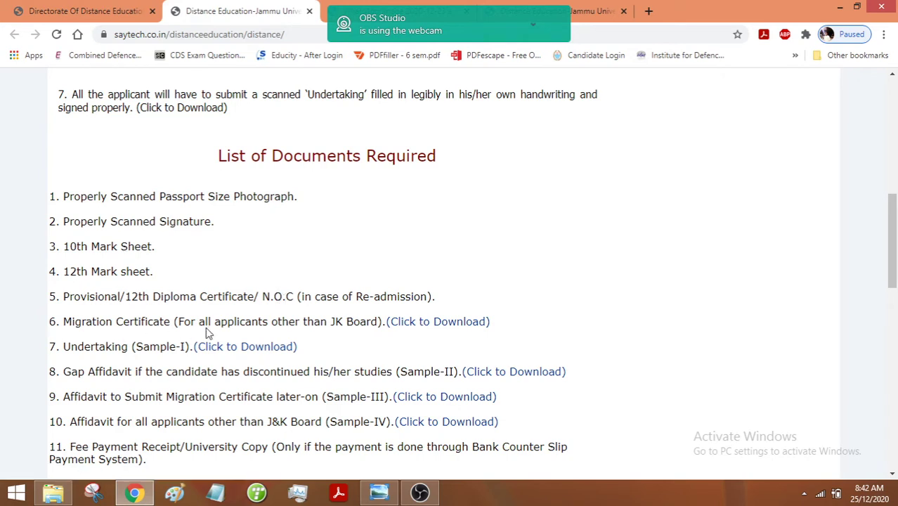
scroll(890, 239, down, 2)
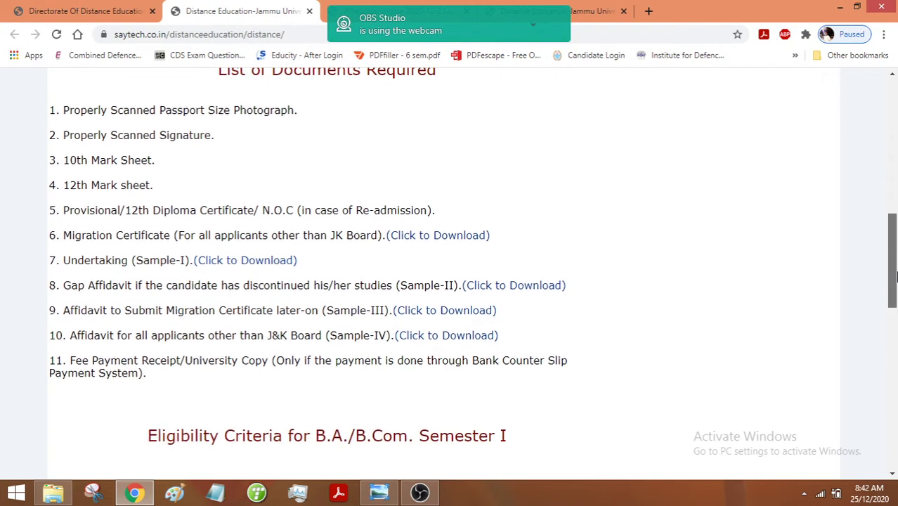
- Open and scroll through the sample Undertaking form from item 7
click(246, 258)
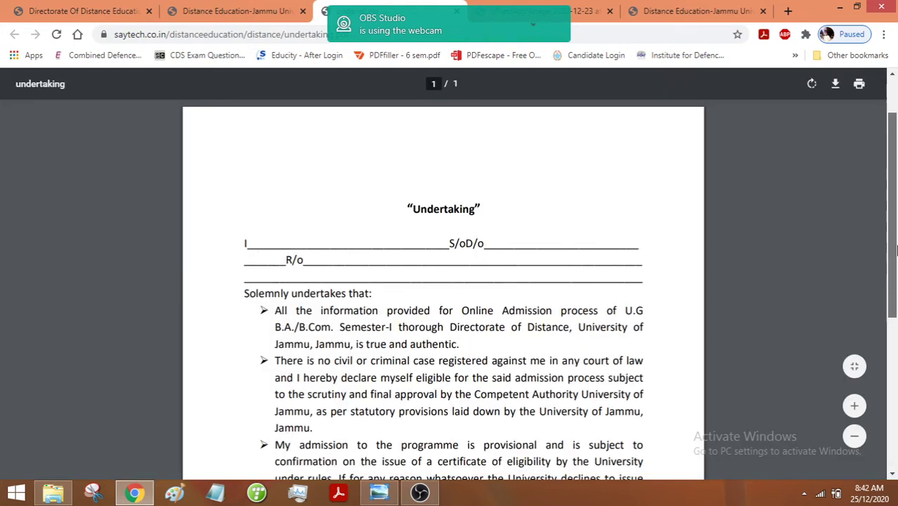
drag(892, 194, 894, 307)
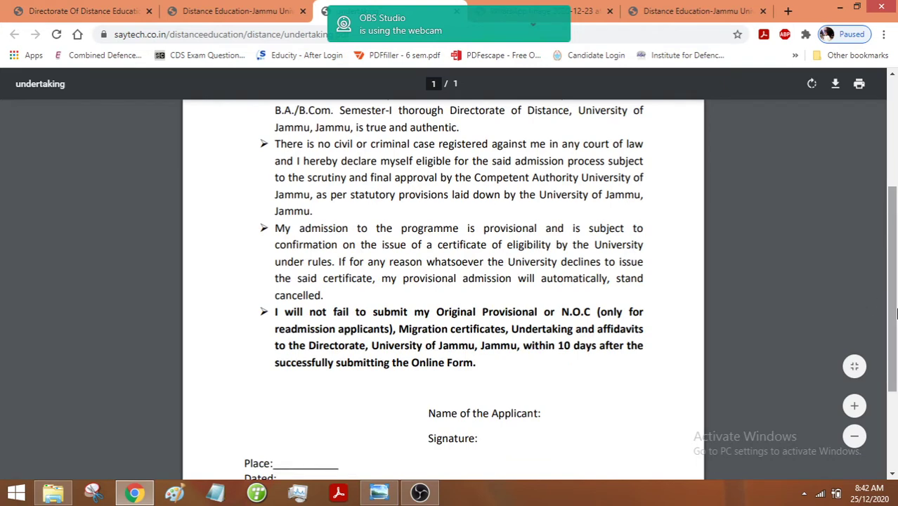
scroll(609, 158, up, 2)
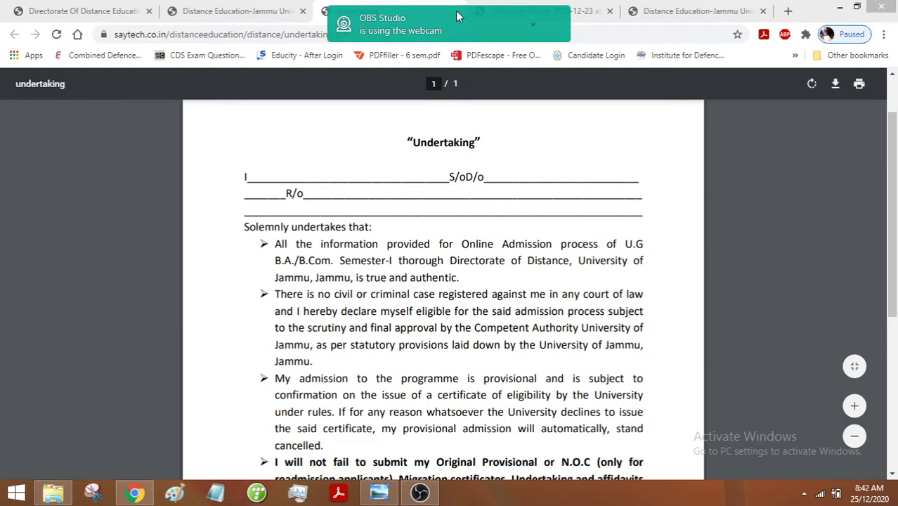
- Back on the portal, scroll to the eligibility rules and fee details links at the bottom
click(241, 6)
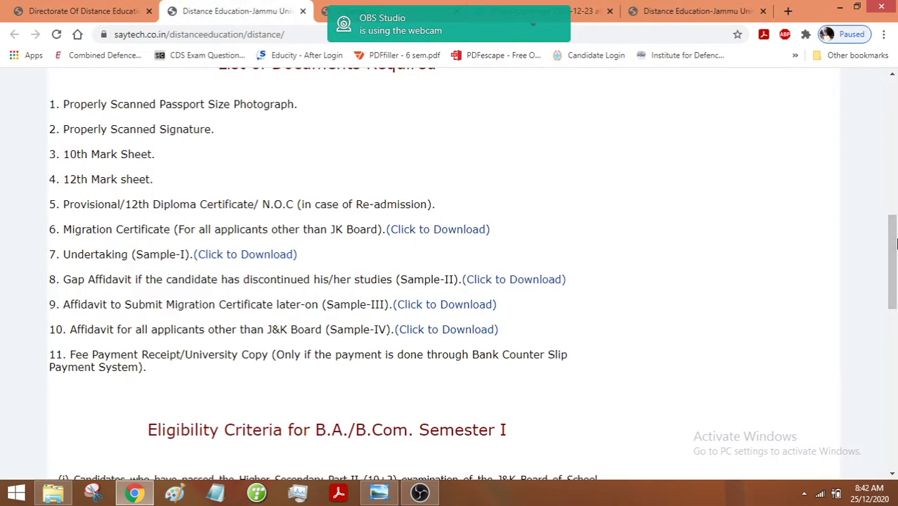
drag(894, 254, 895, 256)
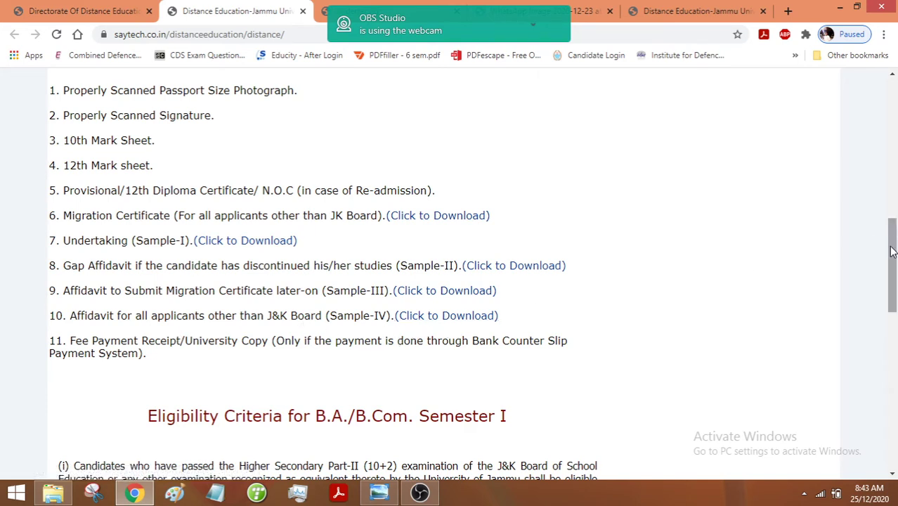
drag(892, 251, 896, 344)
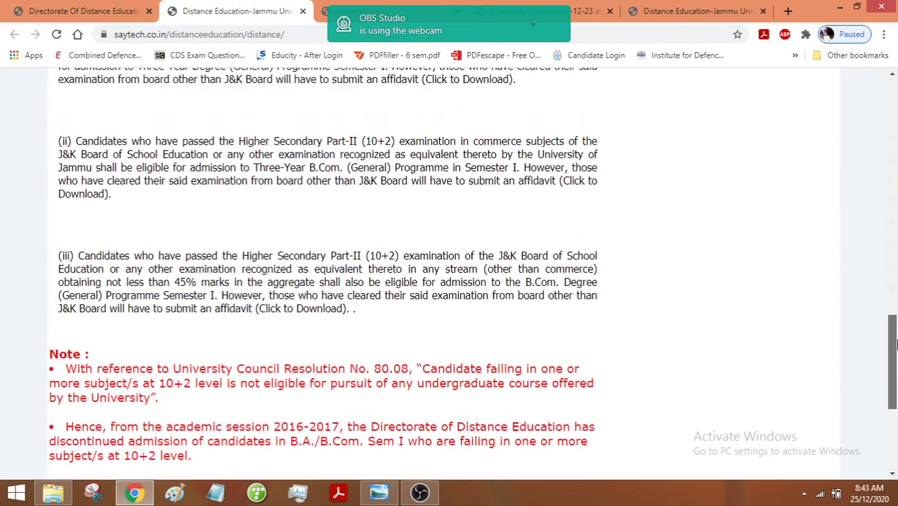
scroll(894, 344, up, 8)
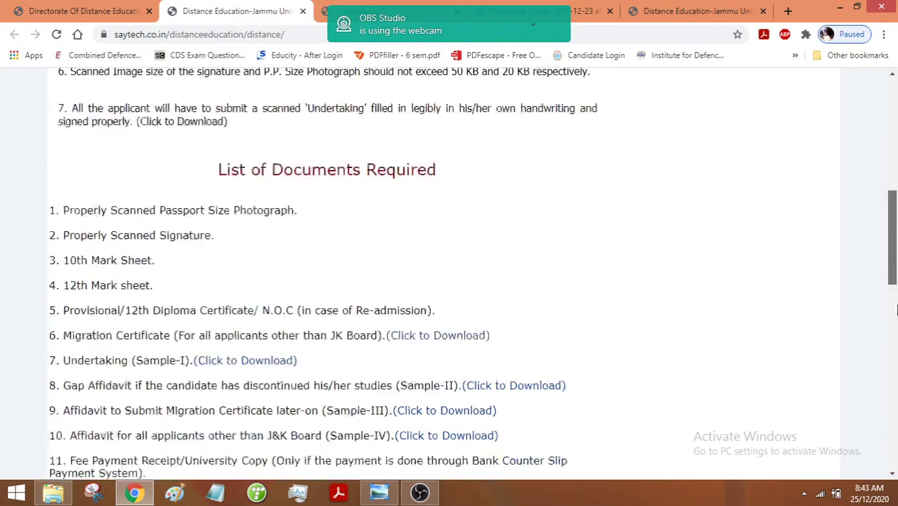
scroll(895, 309, down, 10)
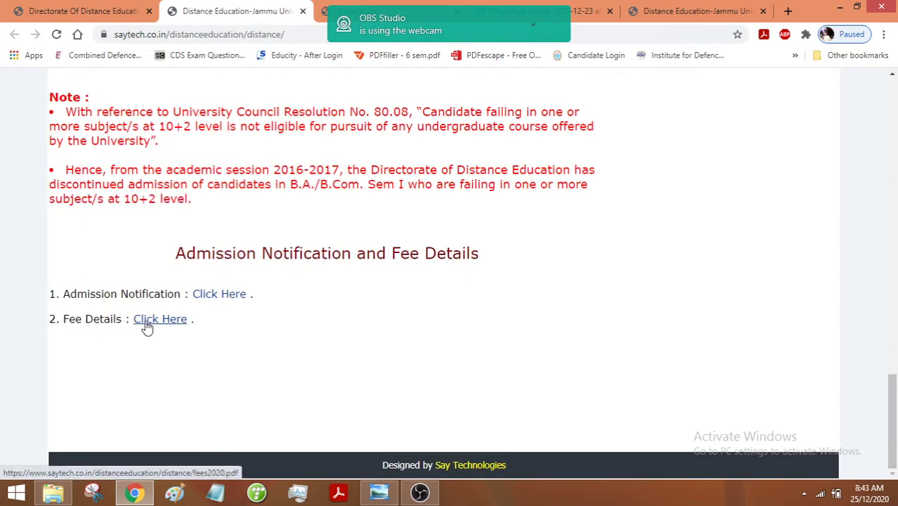
- View the Fee Details sheet with the Rs. 7095 admission fee, then return to Registration Login
click(146, 325)
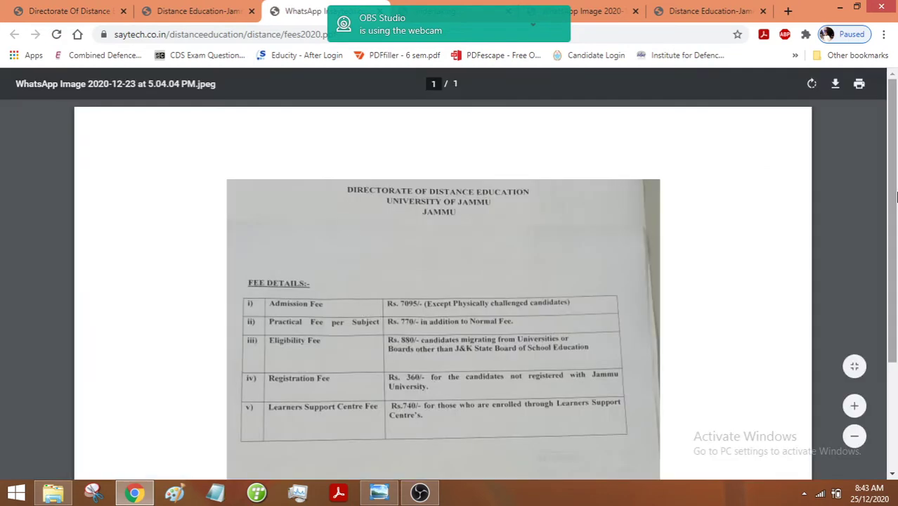
scroll(895, 189, down, 1)
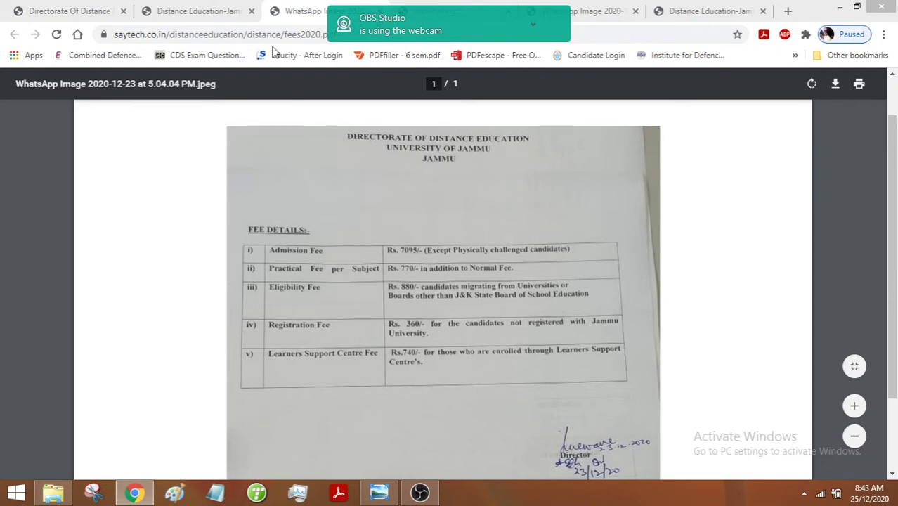
click(170, 8)
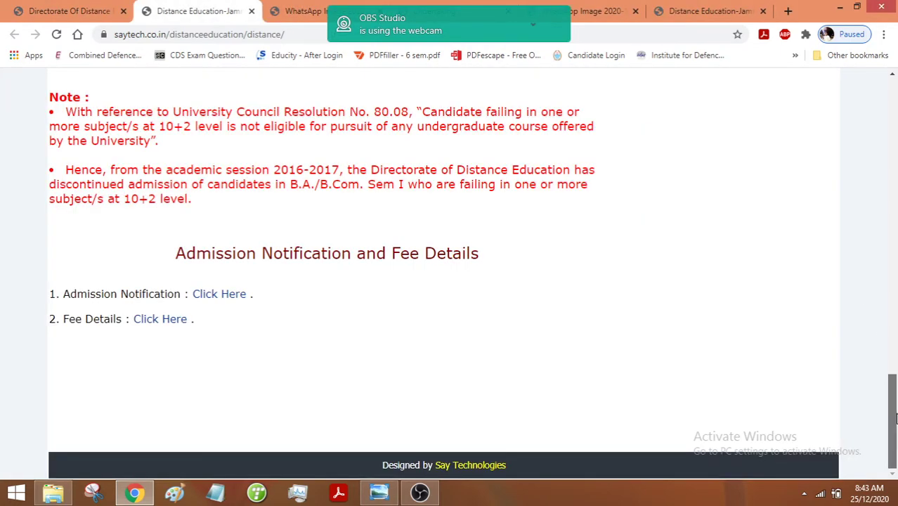
scroll(843, 239, up, 10)
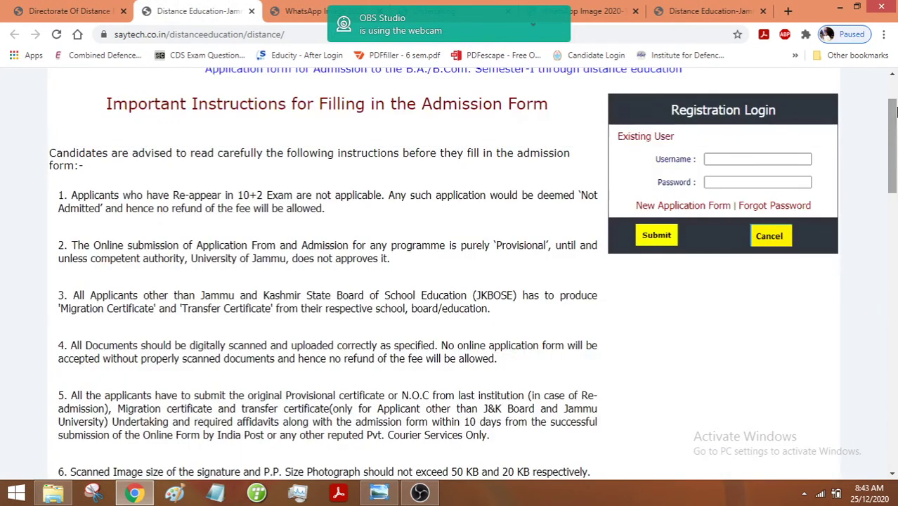
- Open the New Application Form, set Re-appear to No, then view the saved registration-success screenshot
click(680, 206)
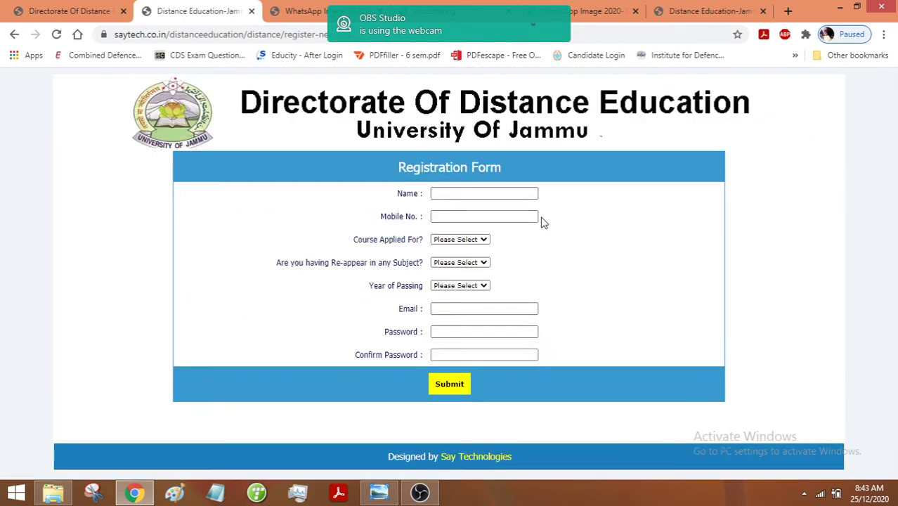
click(461, 240)
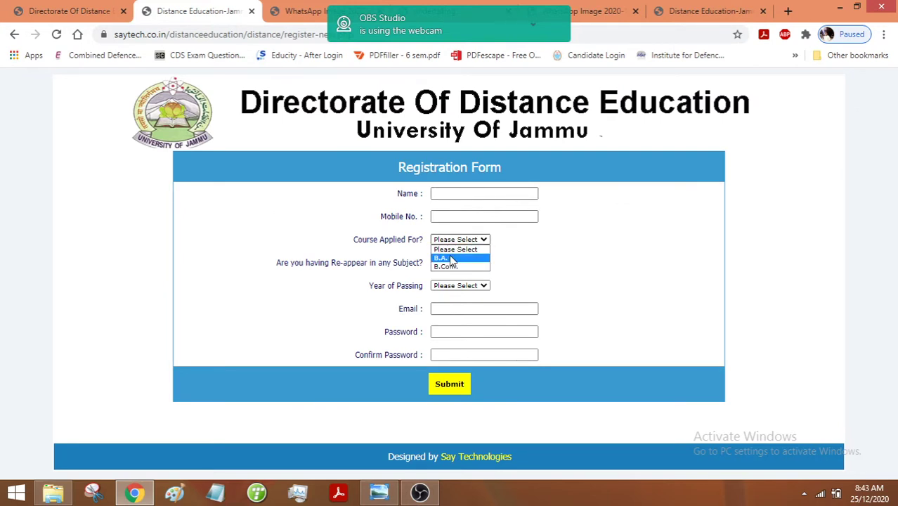
click(526, 266)
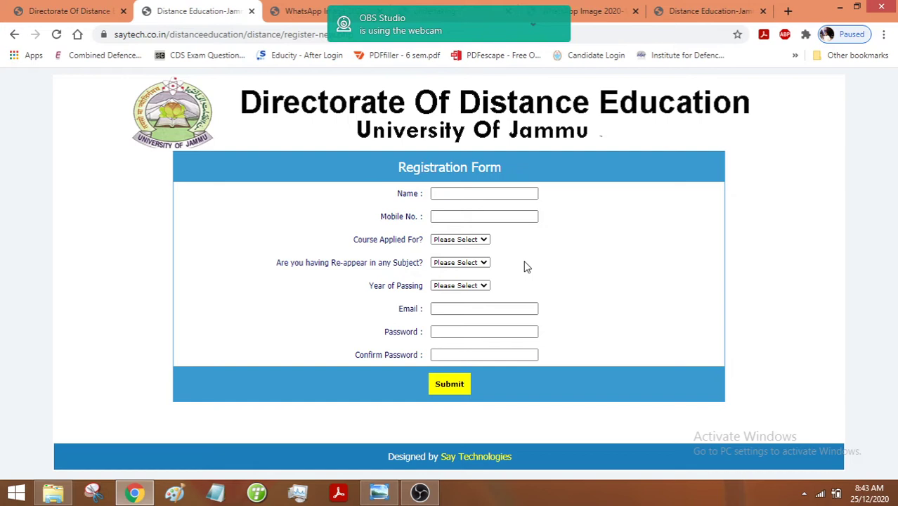
click(456, 266)
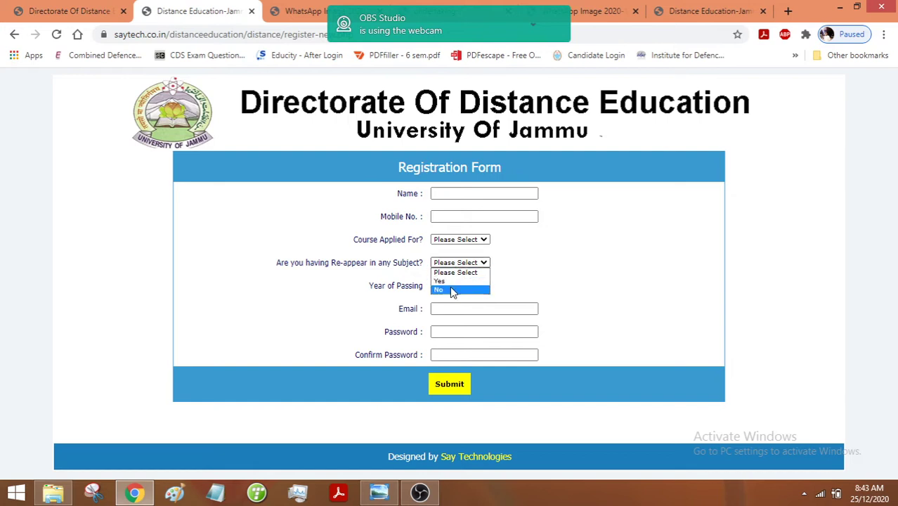
click(450, 290)
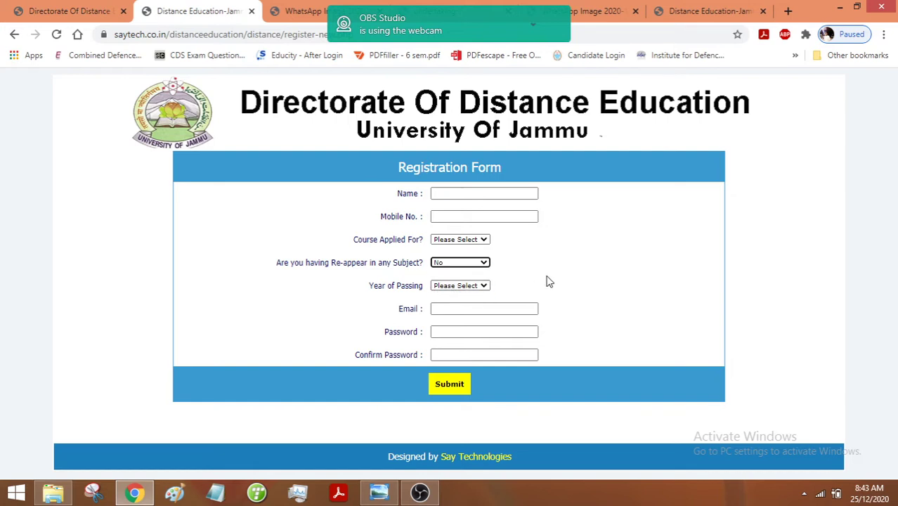
click(462, 286)
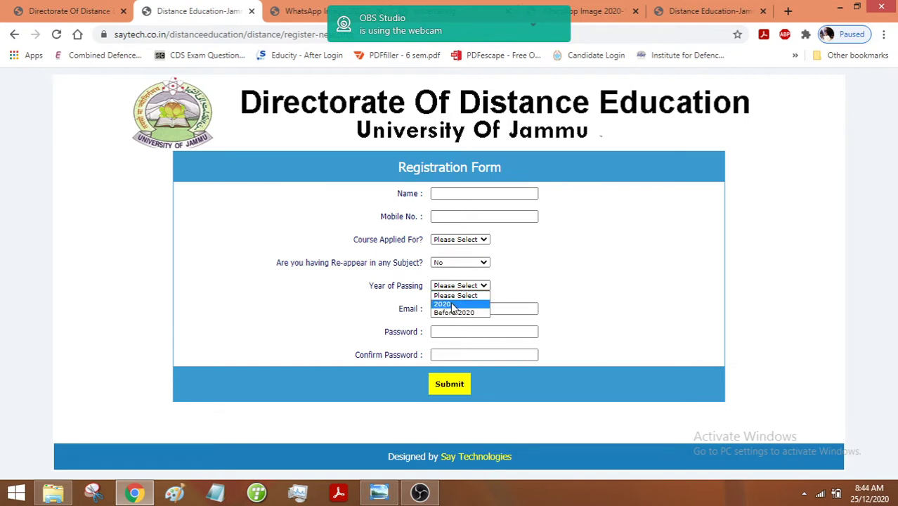
drag(585, 266, 515, 307)
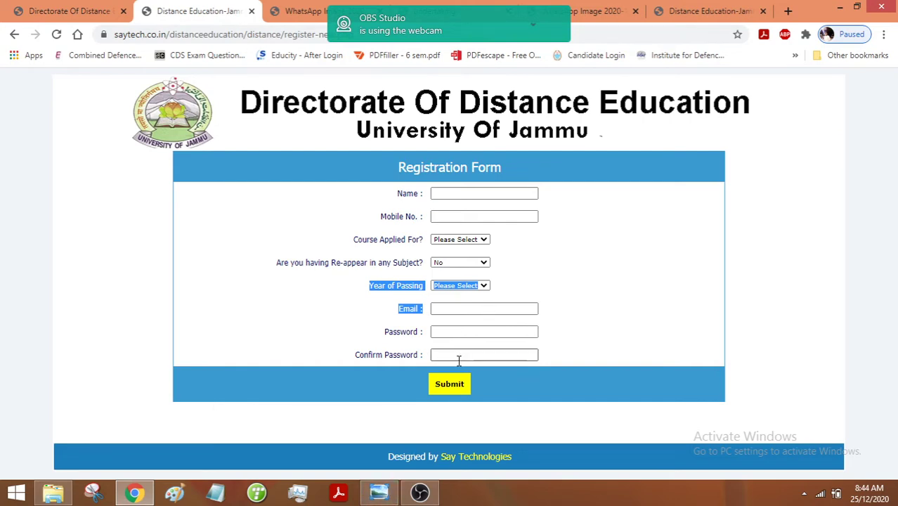
click(378, 492)
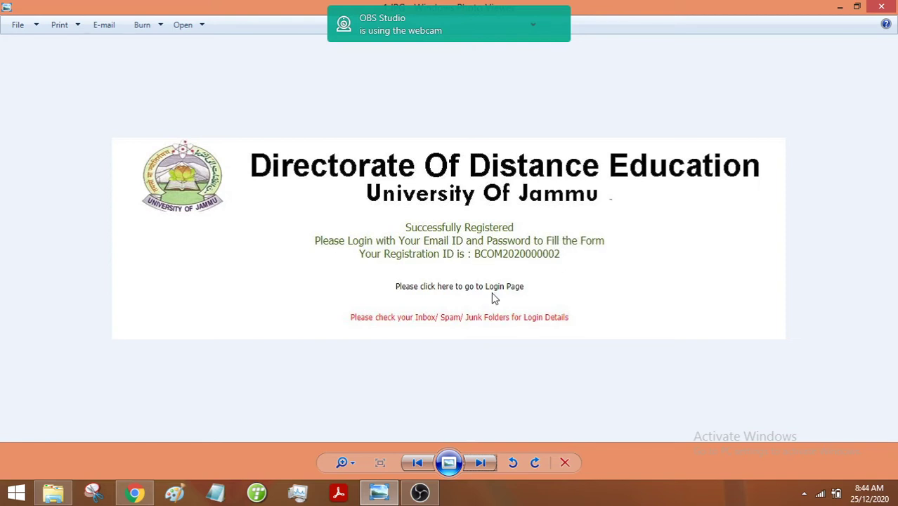
- View the confirmation email screenshot with the Registration ID and login details, then return to Chrome
key(Right)
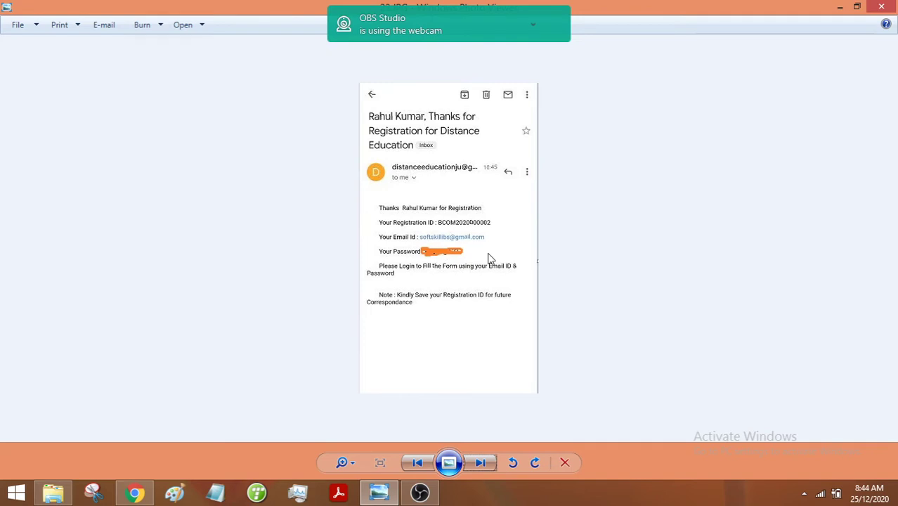
click(131, 496)
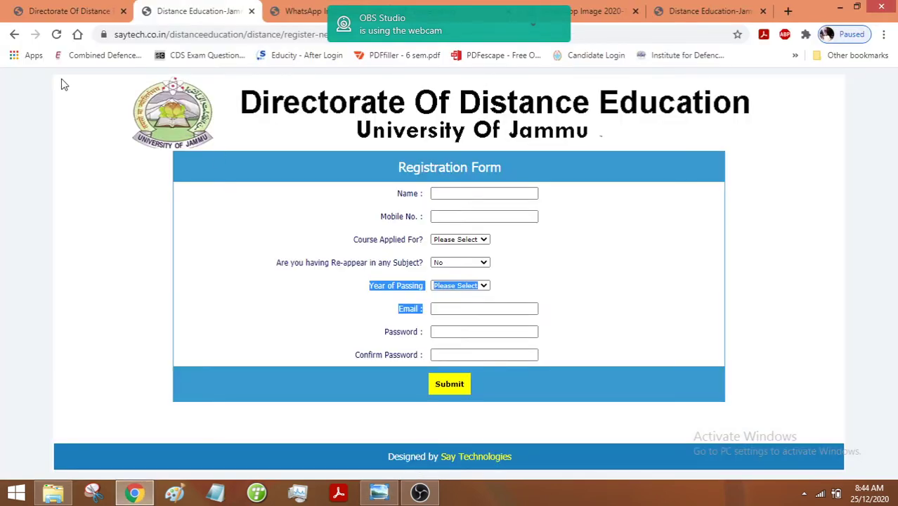
- Log in to the portal with the registered applicant's username and password
click(14, 35)
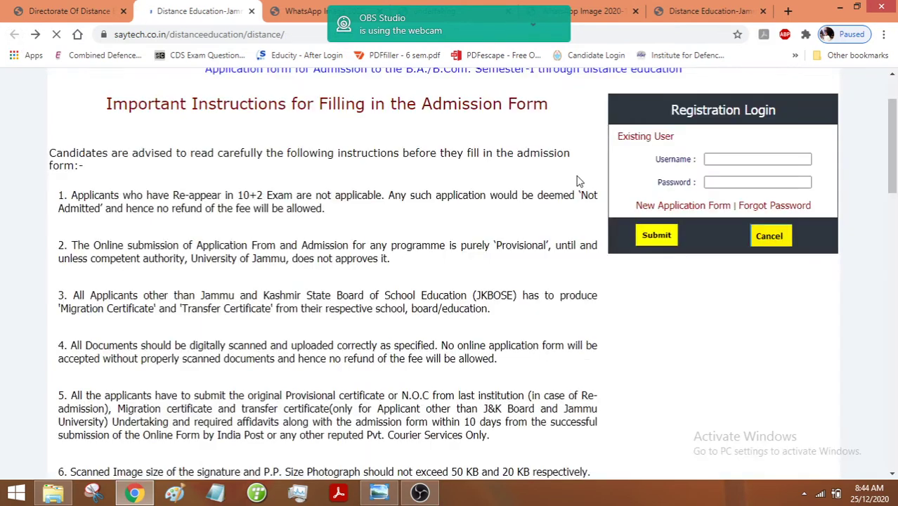
click(762, 160)
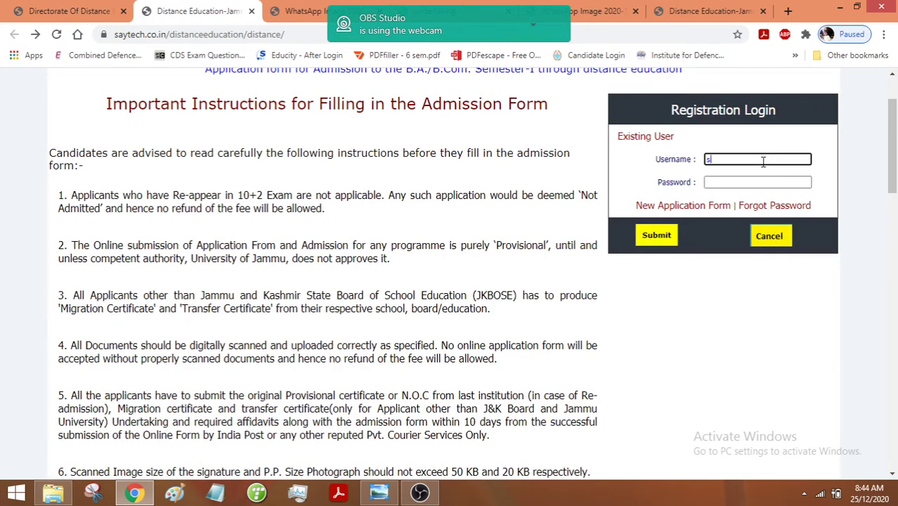
click(769, 183)
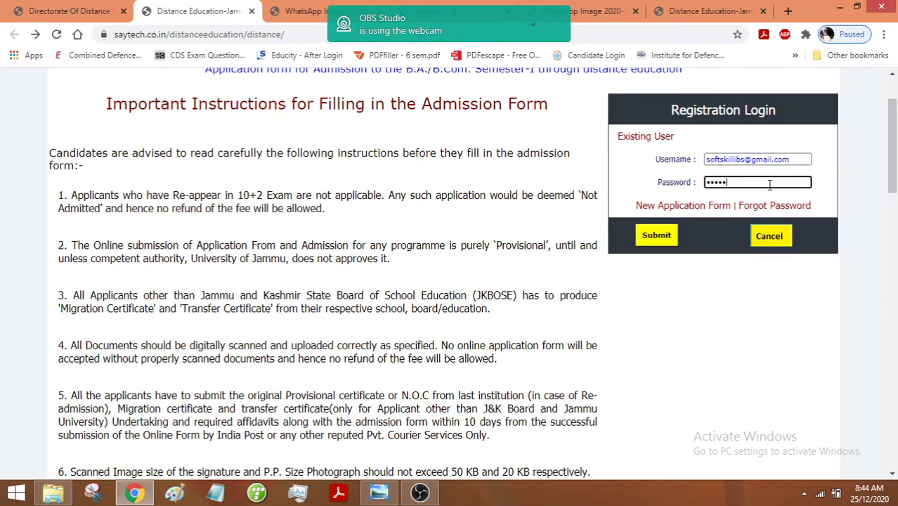
click(660, 240)
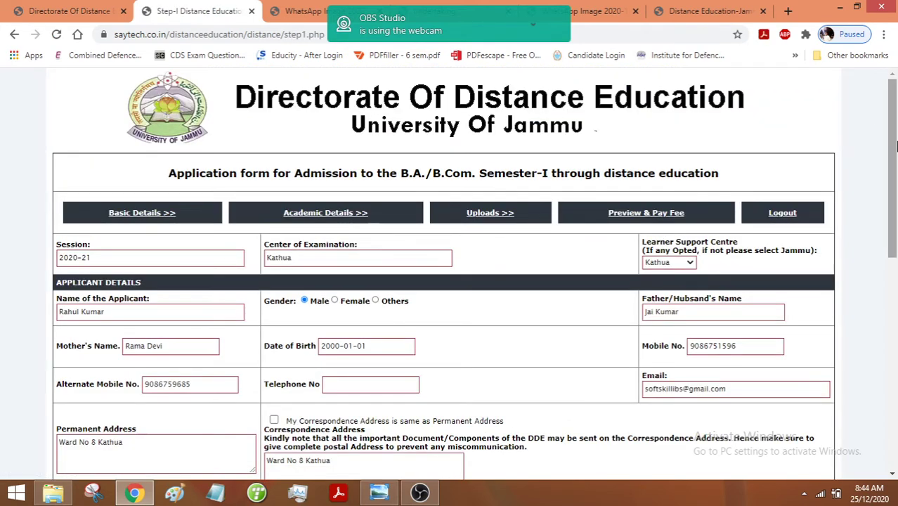
- Choose Kathua as the Learner Support Centre on the basic details form
drag(887, 122, 887, 148)
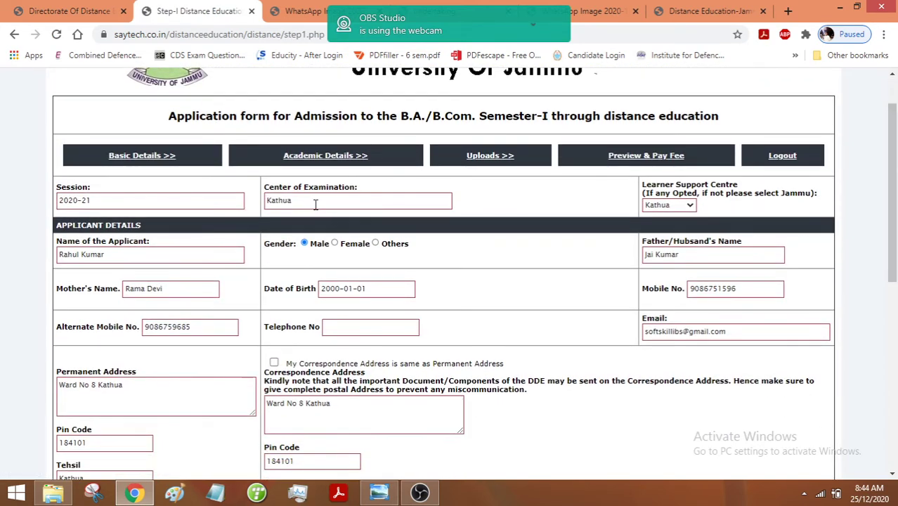
click(316, 203)
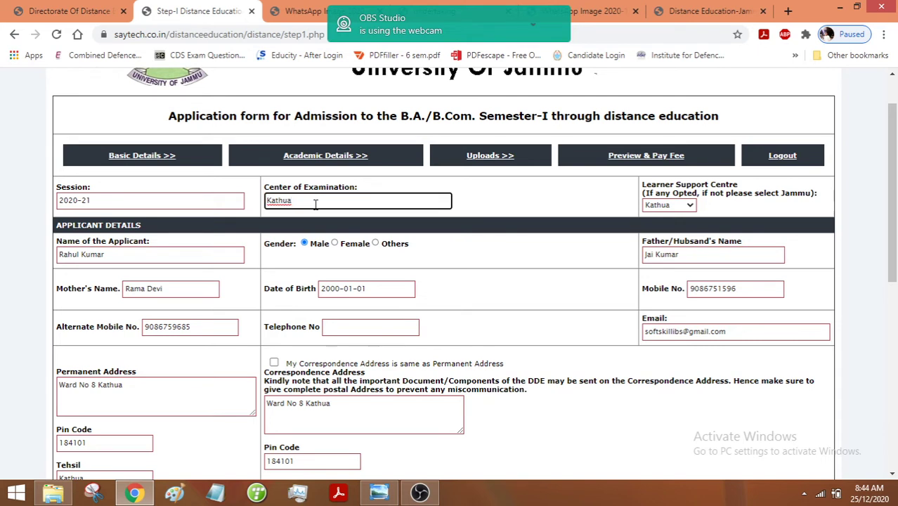
click(685, 208)
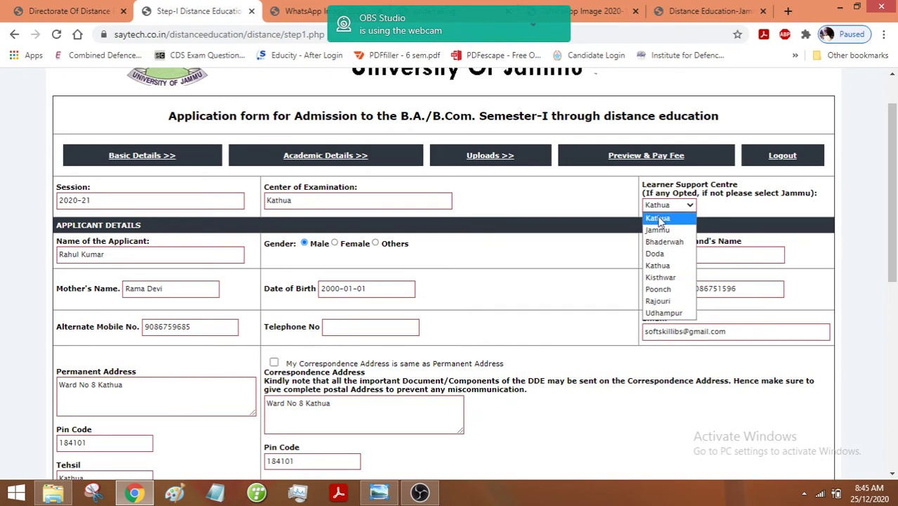
click(658, 222)
- Select BCG-105 Basic Business Communication as the fifth paper and submit the basic details
scroll(387, 184, down, 1)
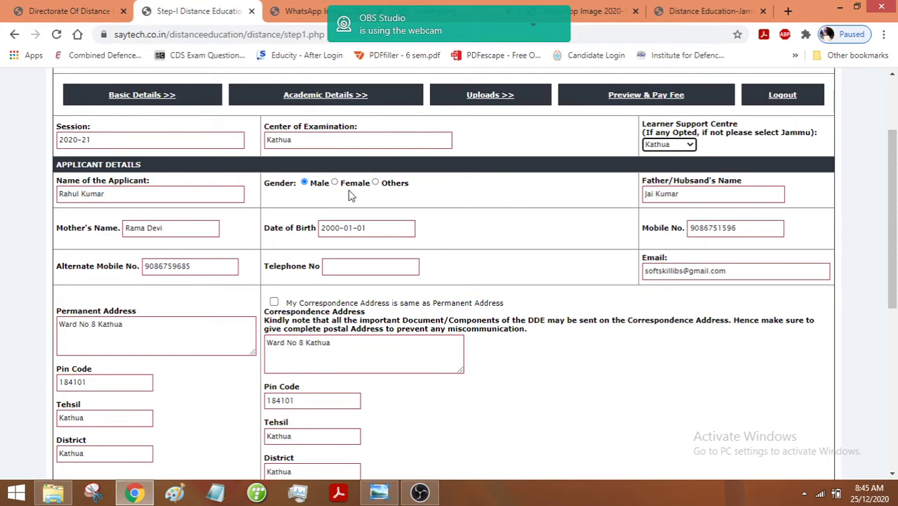
drag(894, 227, 892, 354)
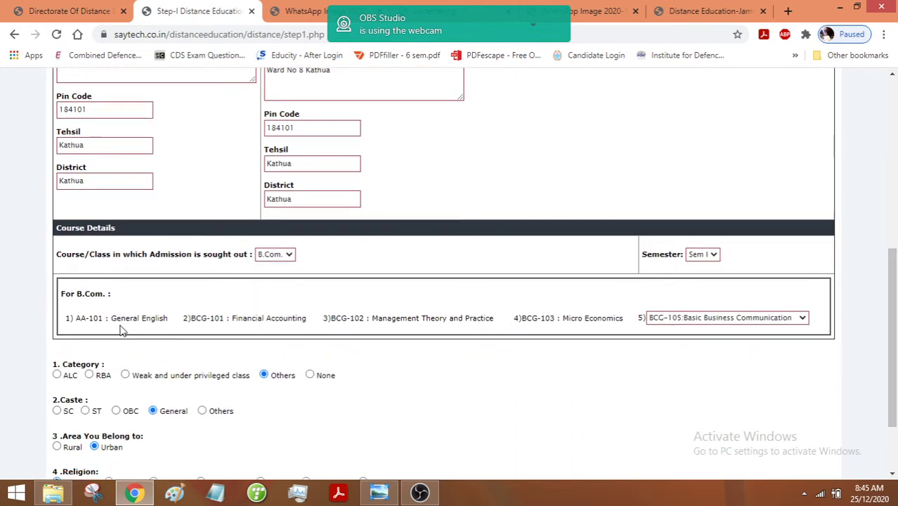
click(730, 320)
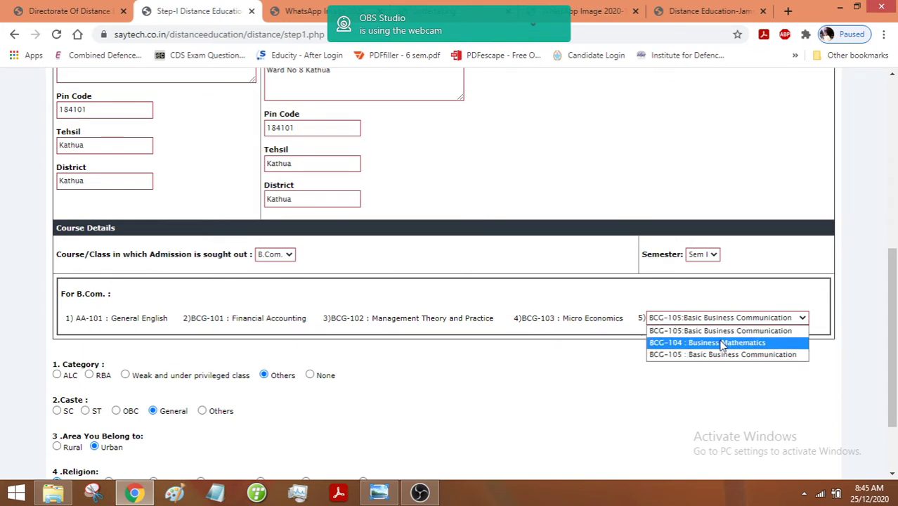
click(720, 355)
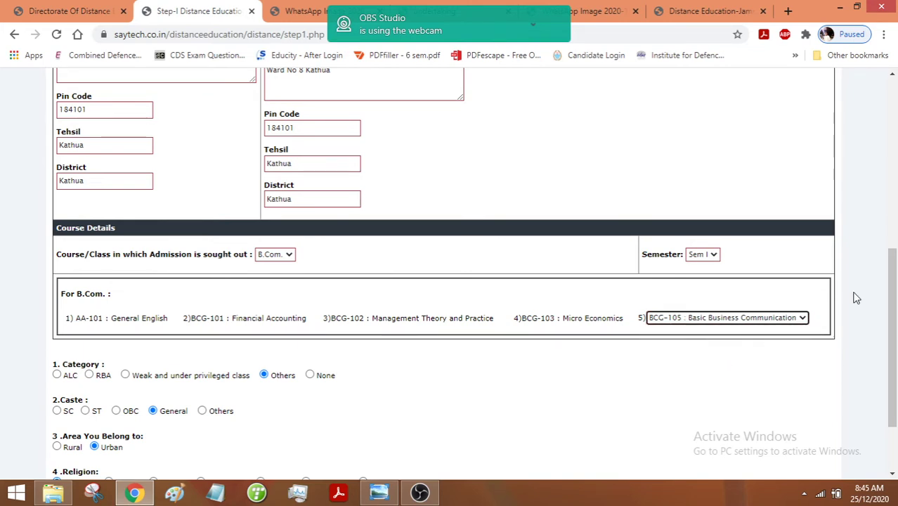
scroll(702, 309, down, 1)
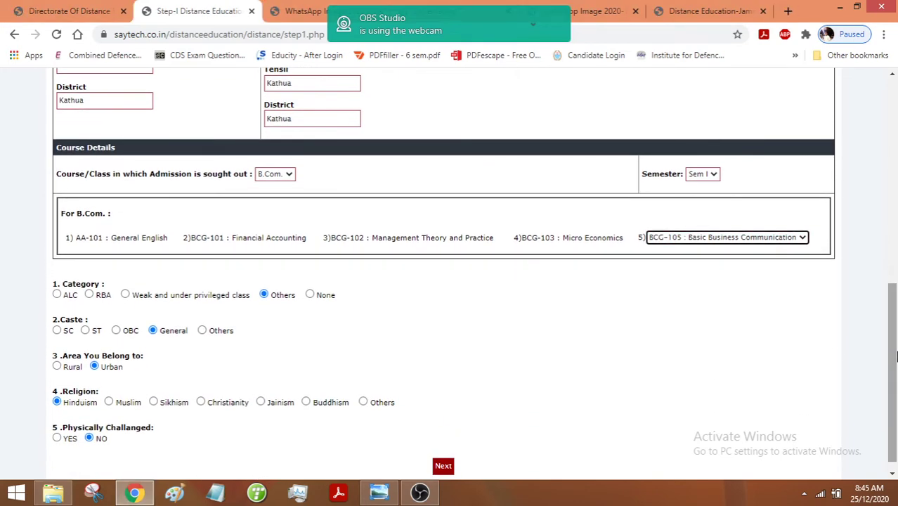
key(super+c)
key(Escape)
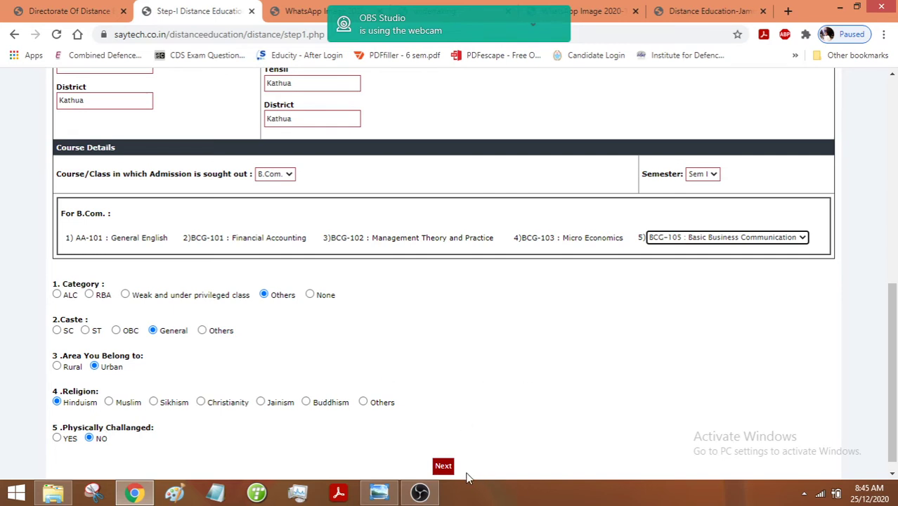
click(443, 467)
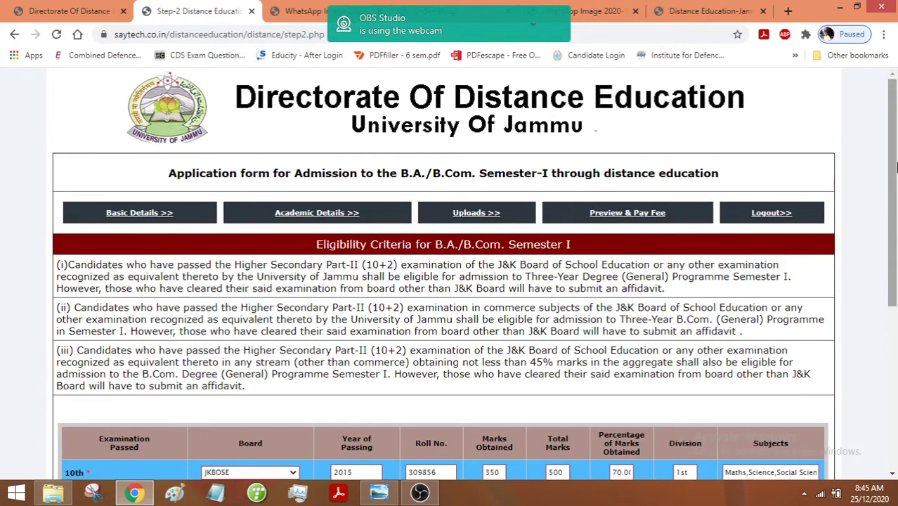
- Check the 12th row (JKBOSE, 2017, 350/500, 70.00%, Commerce) and submit the academic details
scroll(896, 195, down, 1)
drag(896, 194, 896, 252)
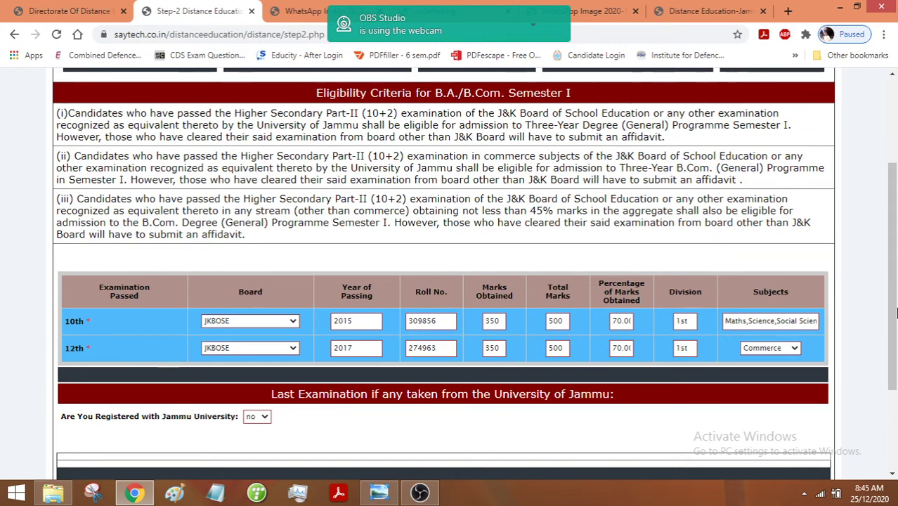
scroll(896, 303, down, 3)
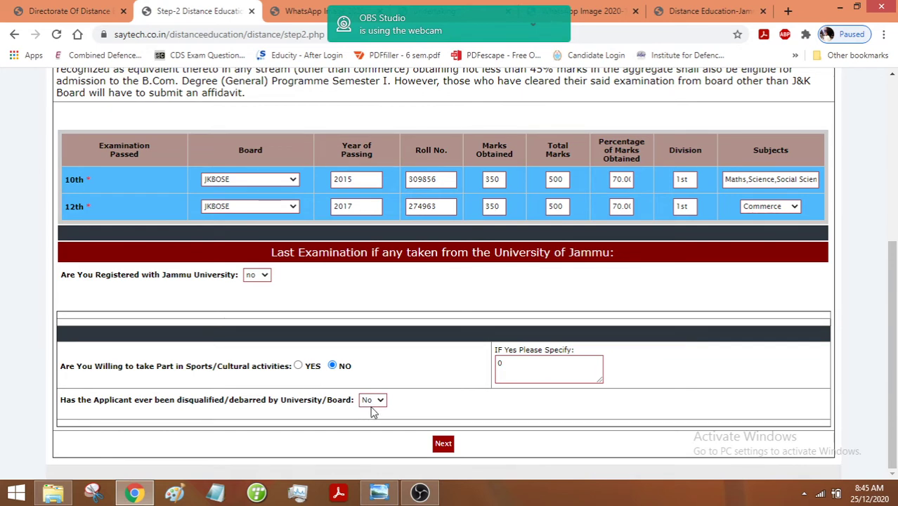
click(443, 443)
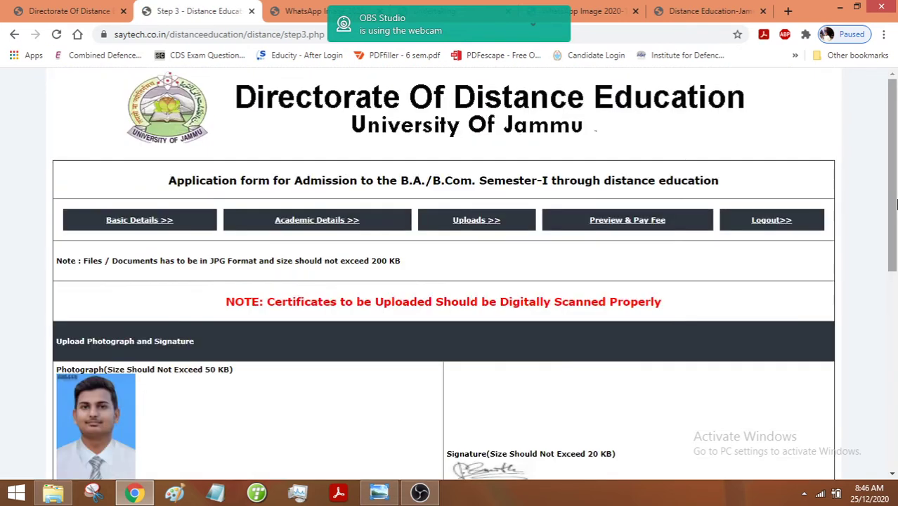
- Submit the Step-3 photo, signature and documents, then dismiss the 'Documents Uploaded' alert
drag(896, 204, 895, 239)
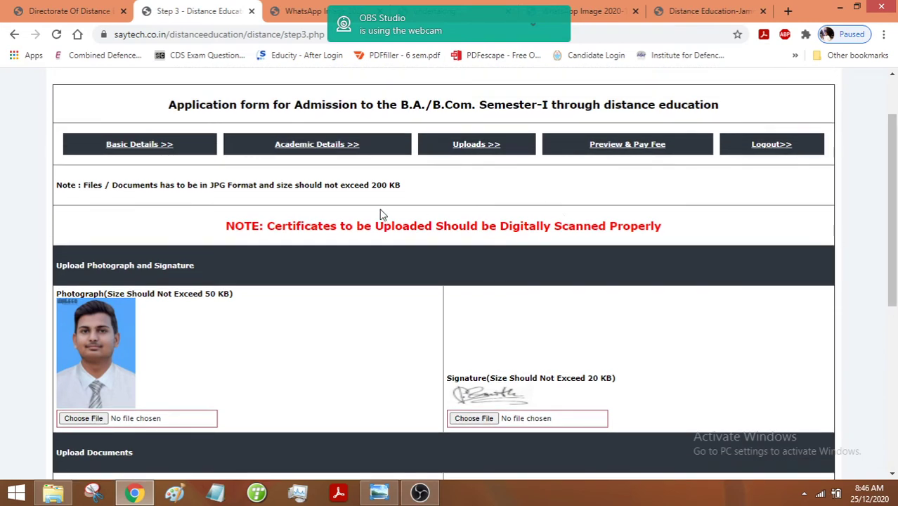
drag(895, 181, 896, 294)
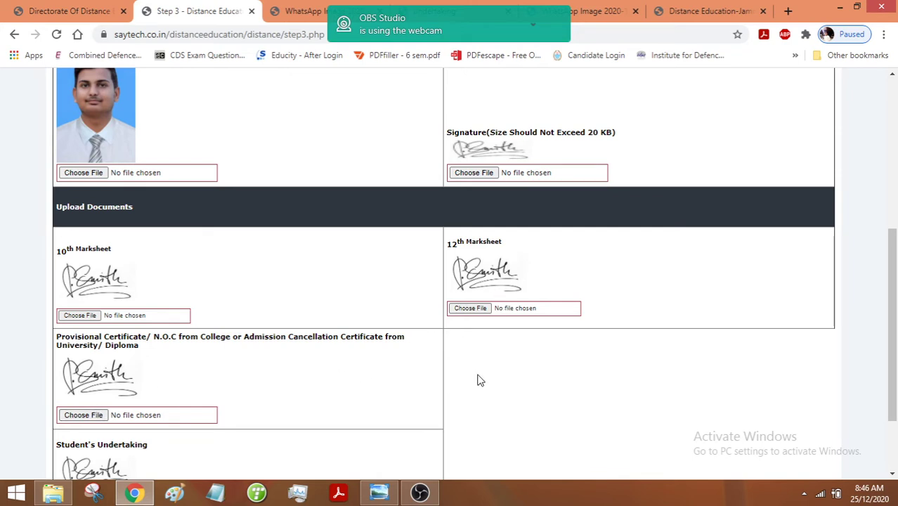
drag(894, 344, 890, 448)
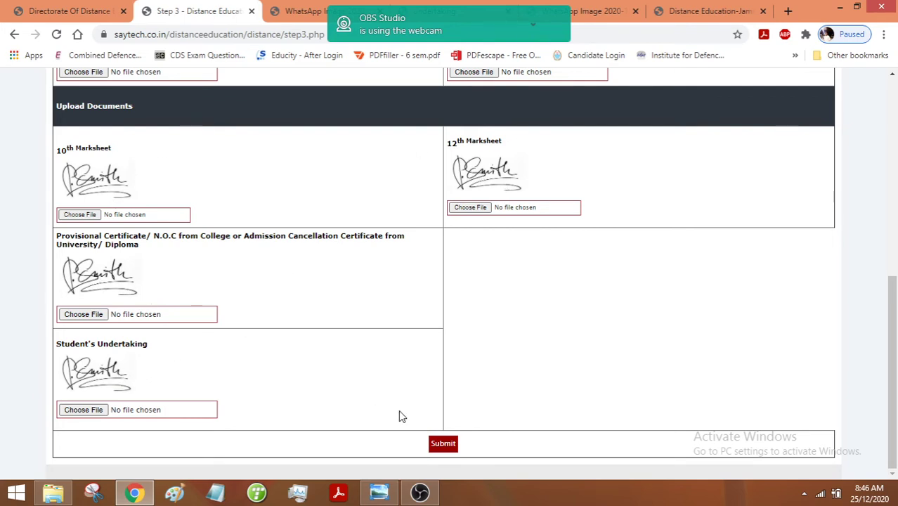
click(451, 451)
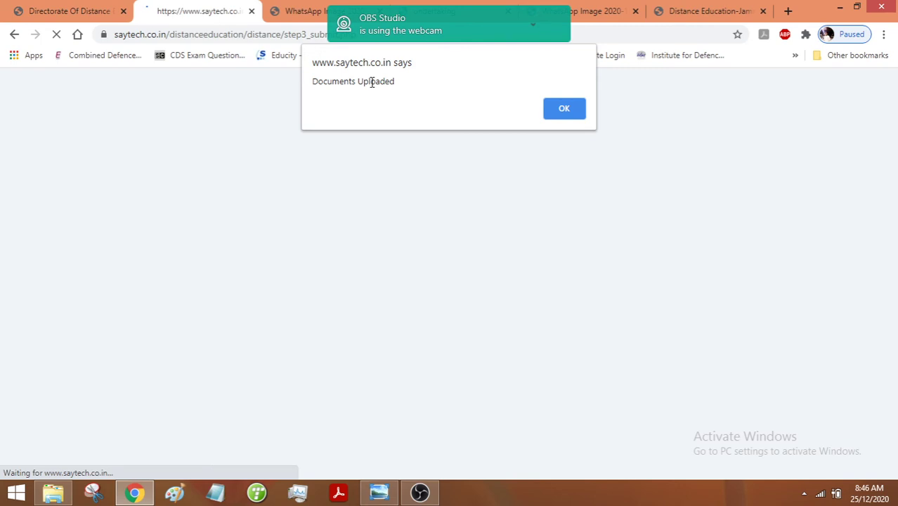
click(572, 112)
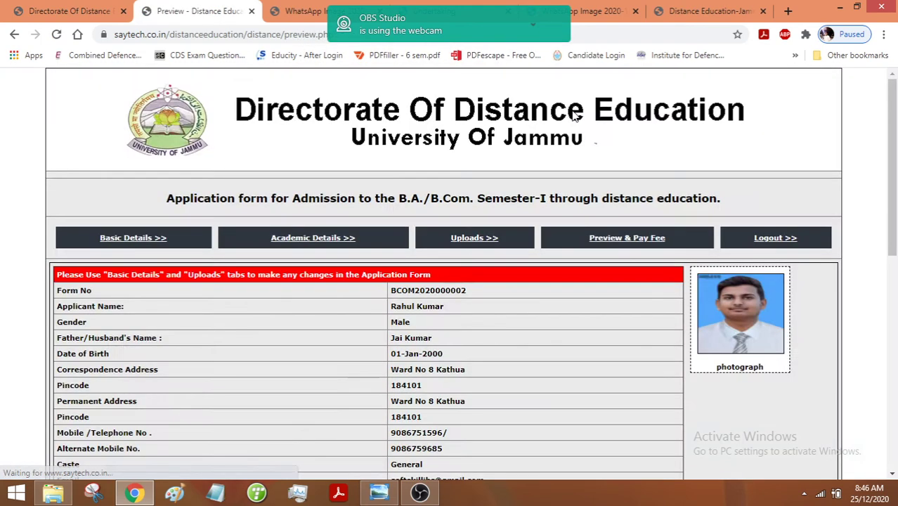
- Scroll the application preview, view the fee details totalling 8195, then return to the preview
scroll(892, 210, down, 2)
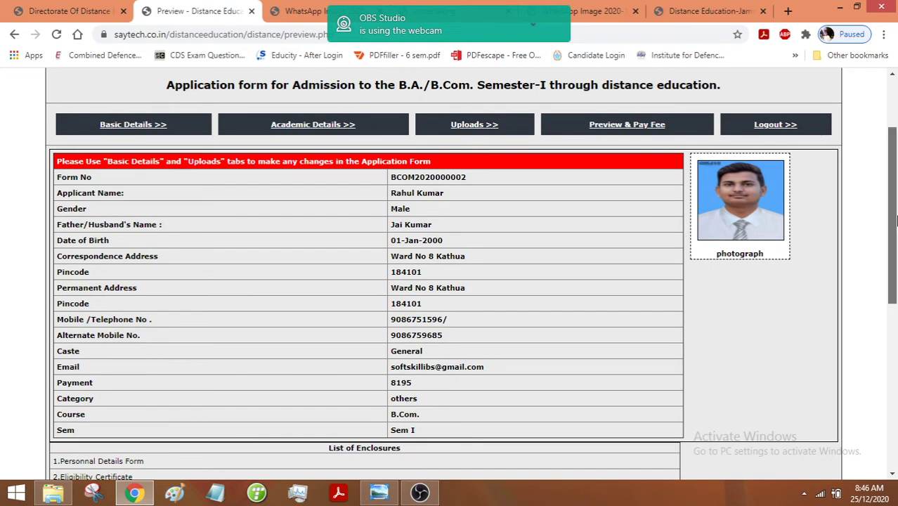
mouse_move(895, 221)
mouse_down()
mouse_move(895, 337)
mouse_move(895, 174)
mouse_move(894, 385)
mouse_up()
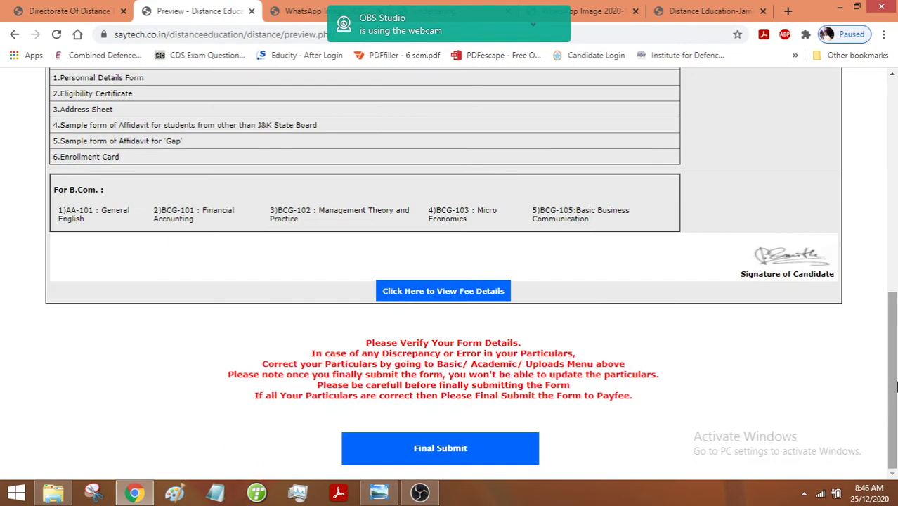
click(476, 294)
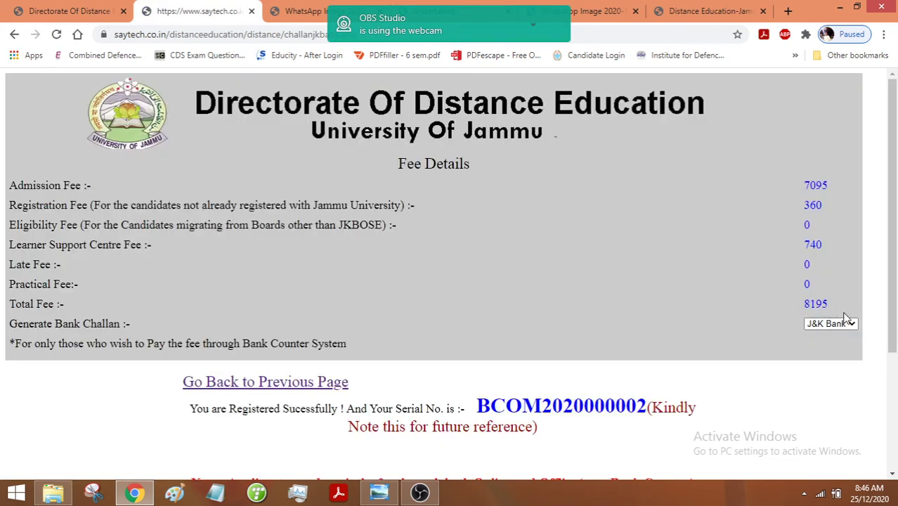
scroll(606, 353, down, 1)
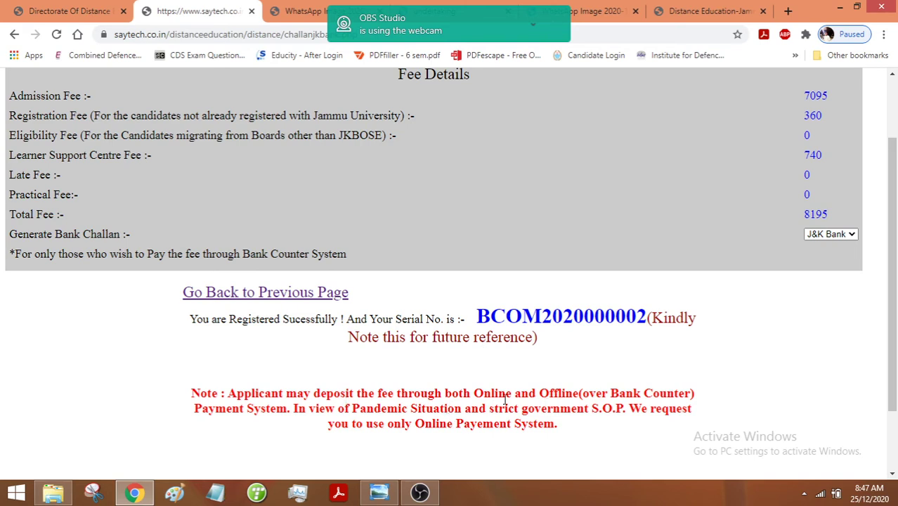
scroll(702, 267, up, 2)
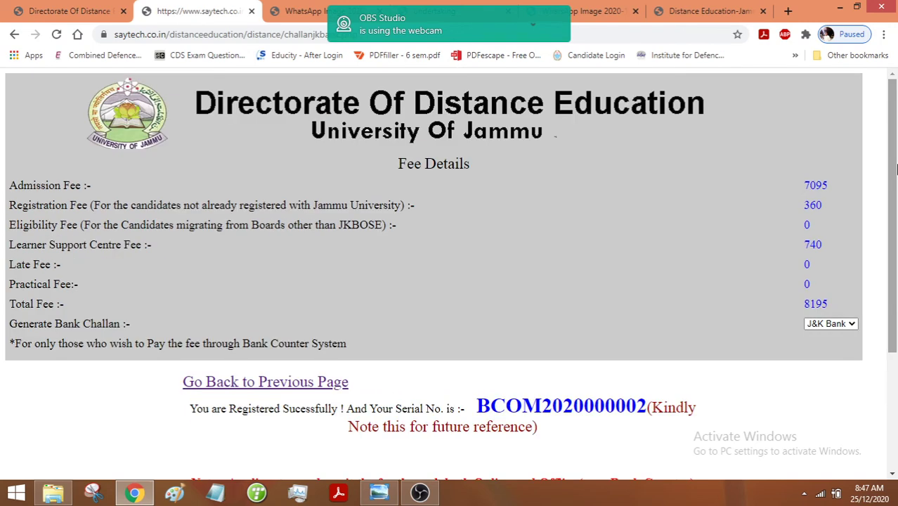
click(317, 385)
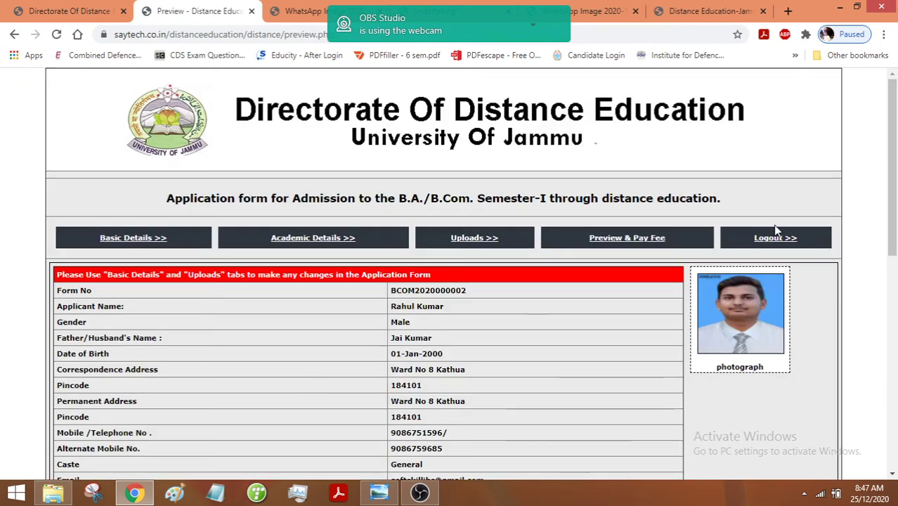
- Final-submit the B.Com Semester-I application and acknowledge the 'Your Form is submitted take printout' message
scroll(702, 352, down, 10)
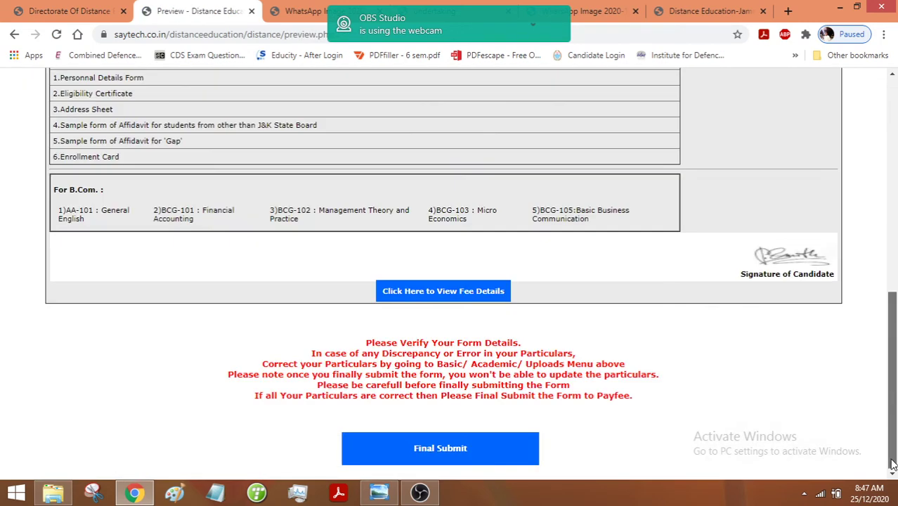
click(504, 455)
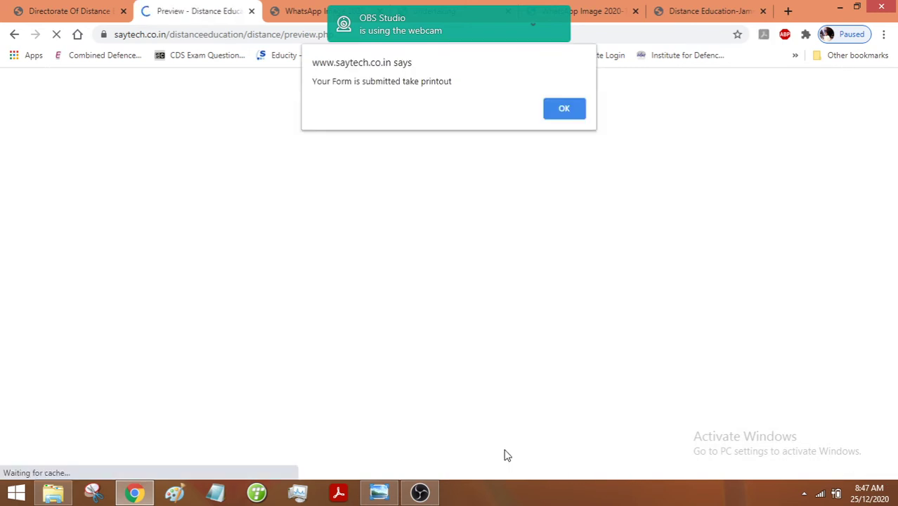
click(572, 117)
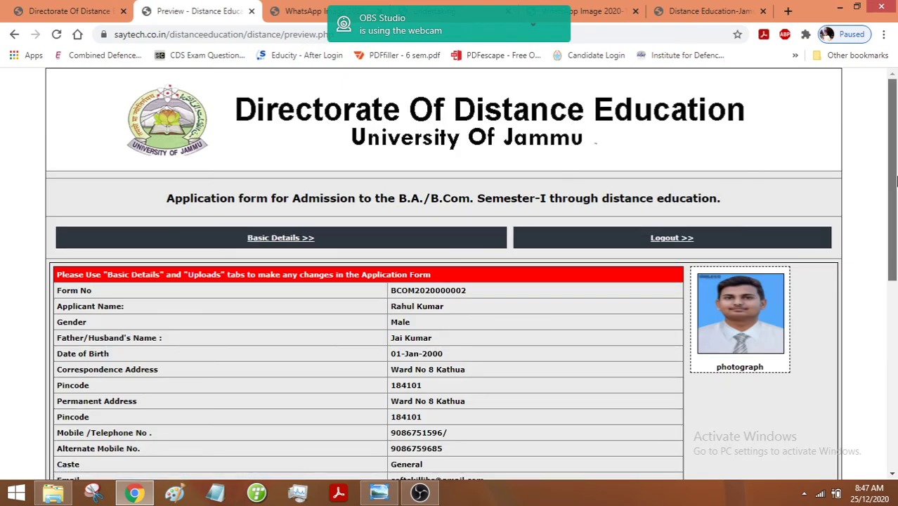
drag(895, 182, 895, 372)
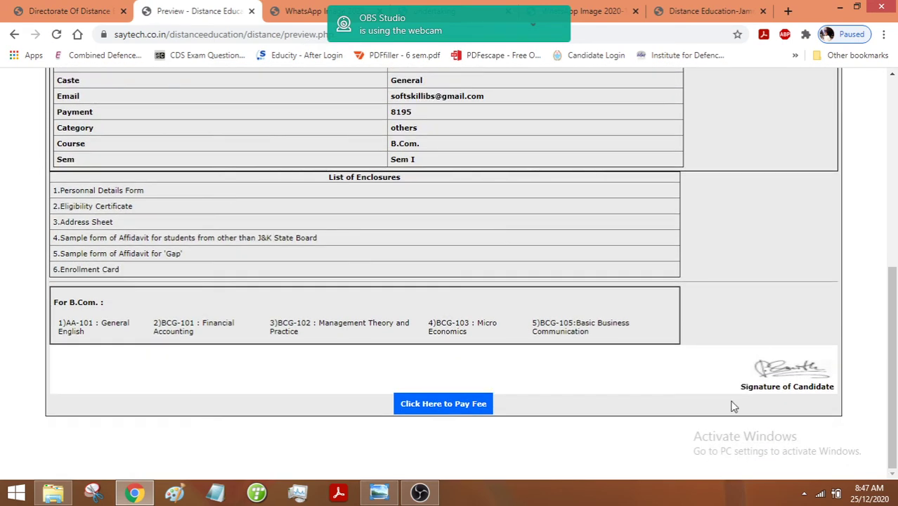
- Bring up the J&K Bank BillDesk payment page showing ₹8195.00, then go back to the fee details
click(460, 402)
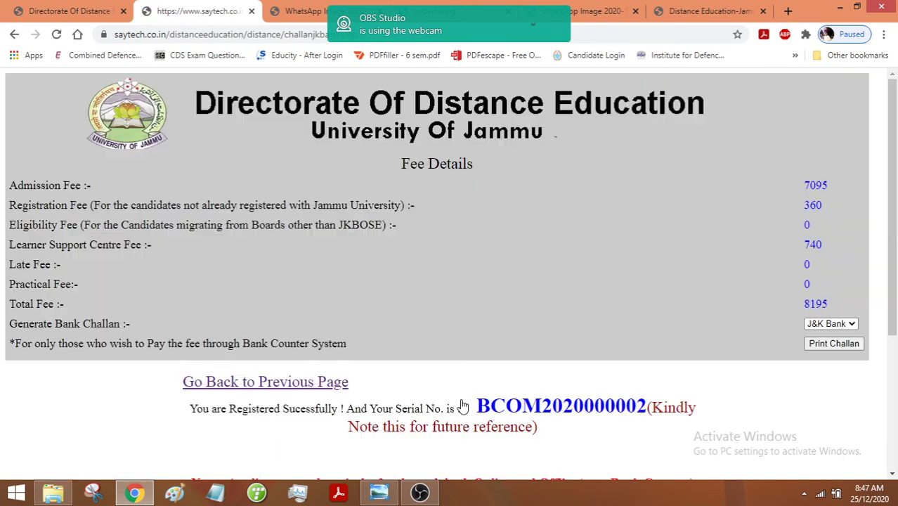
drag(894, 248, 894, 372)
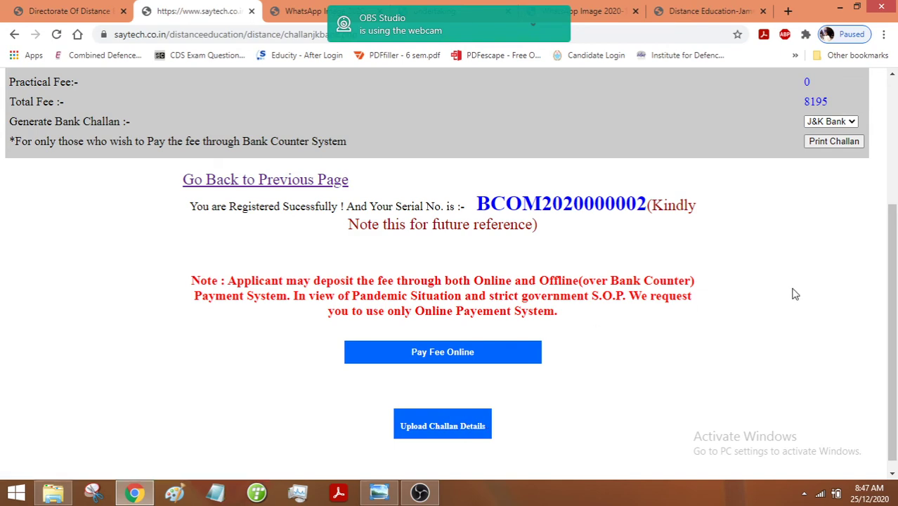
drag(894, 318, 894, 192)
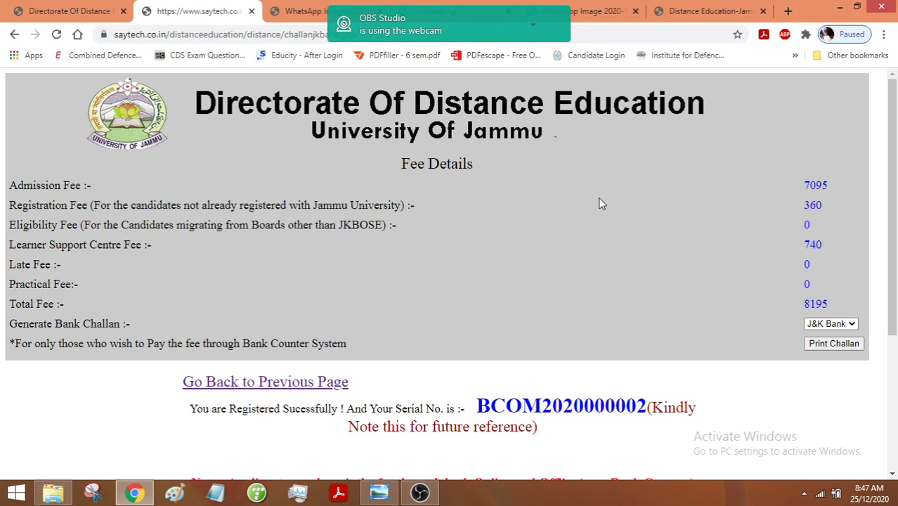
drag(892, 203, 888, 419)
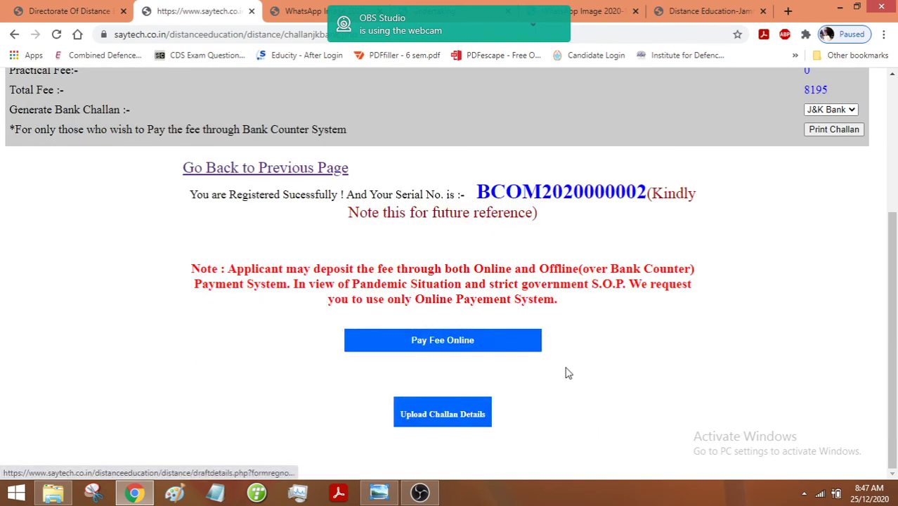
click(481, 346)
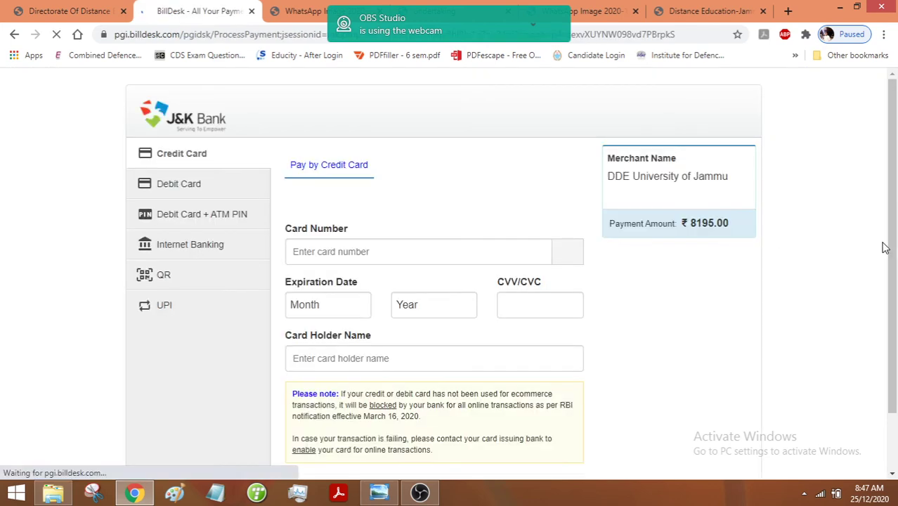
scroll(601, 307, down, 1)
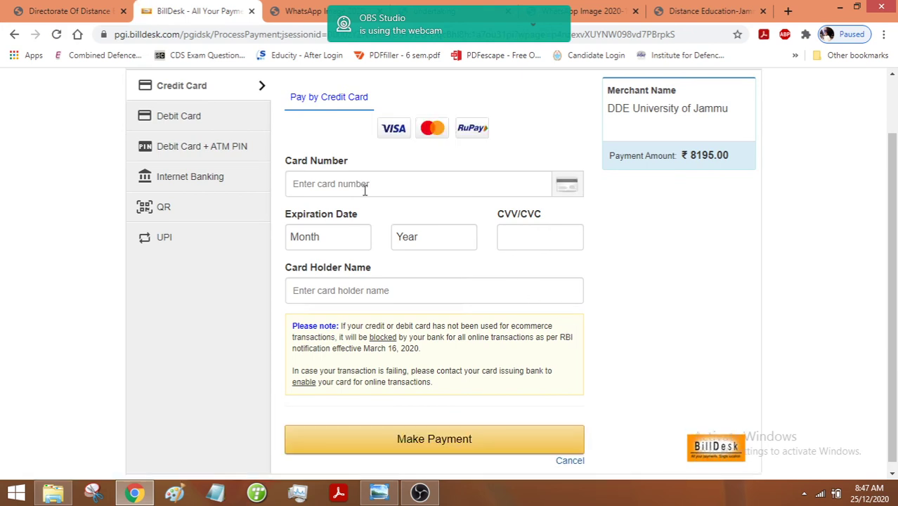
click(14, 37)
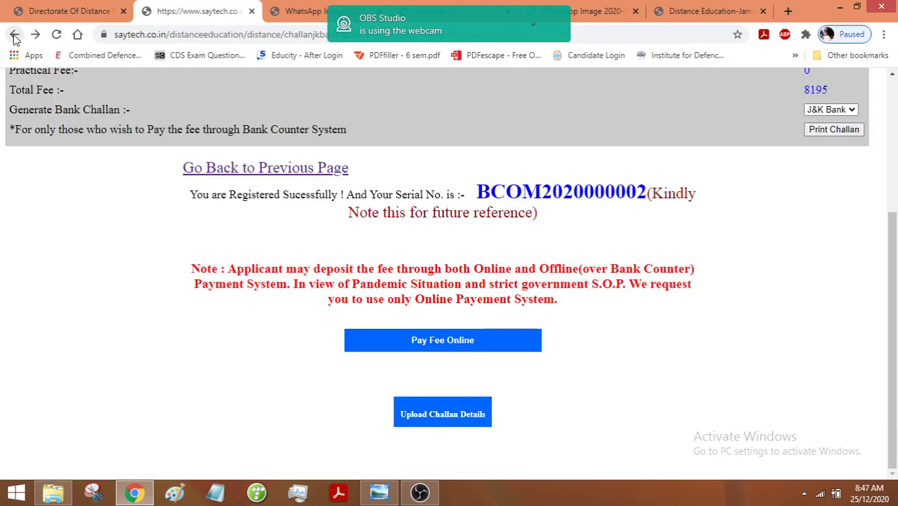
- Return to the preview, then look through the fees2020, Undertaking and dde23dec2020_1.pdf tabs
click(260, 169)
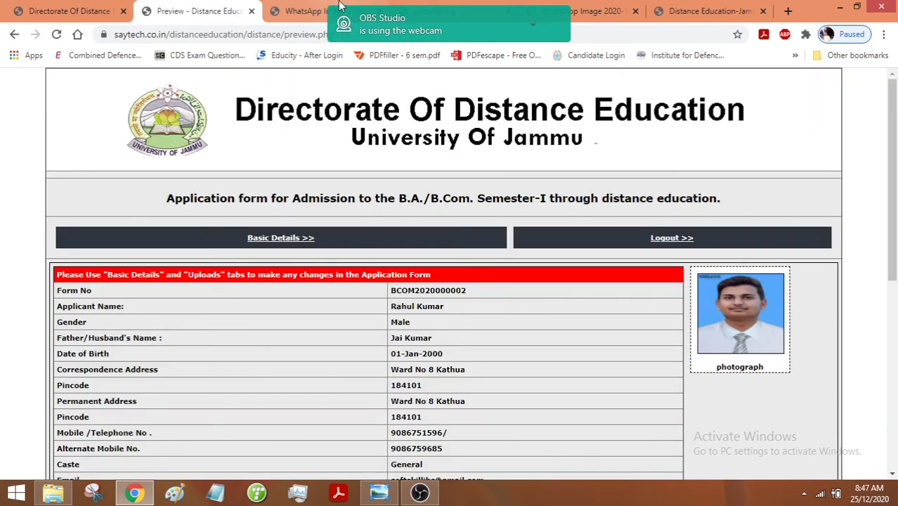
click(483, 9)
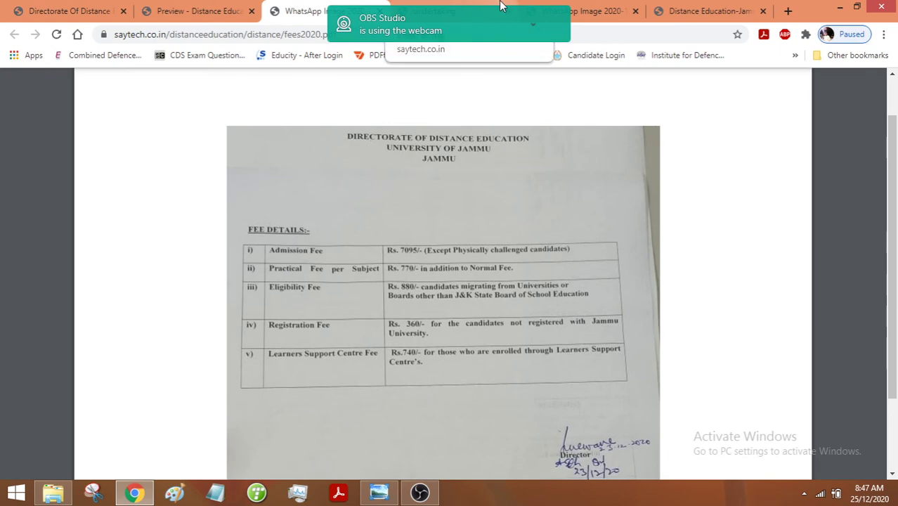
click(500, 6)
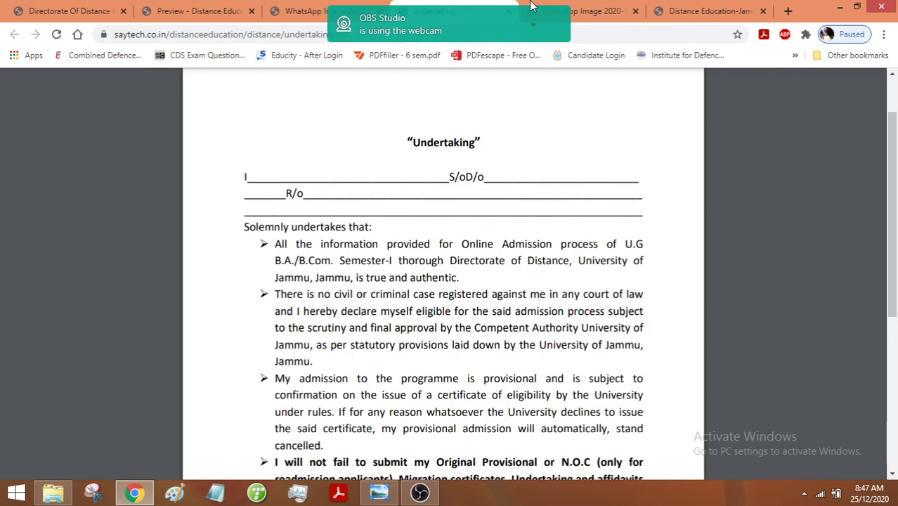
click(594, 11)
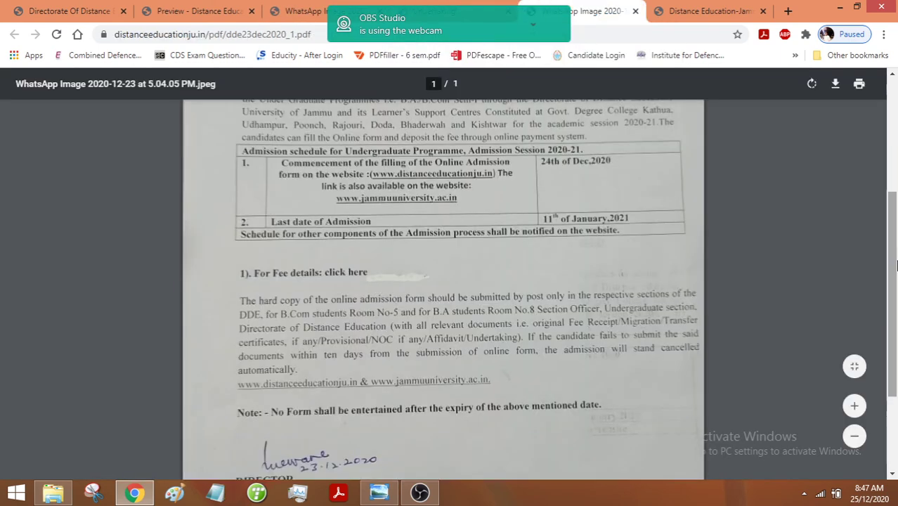
scroll(892, 263, down, 1)
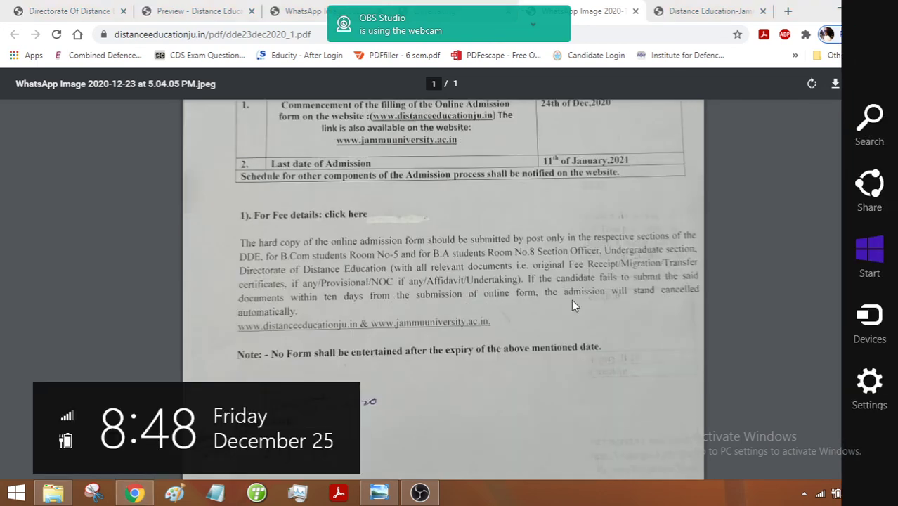